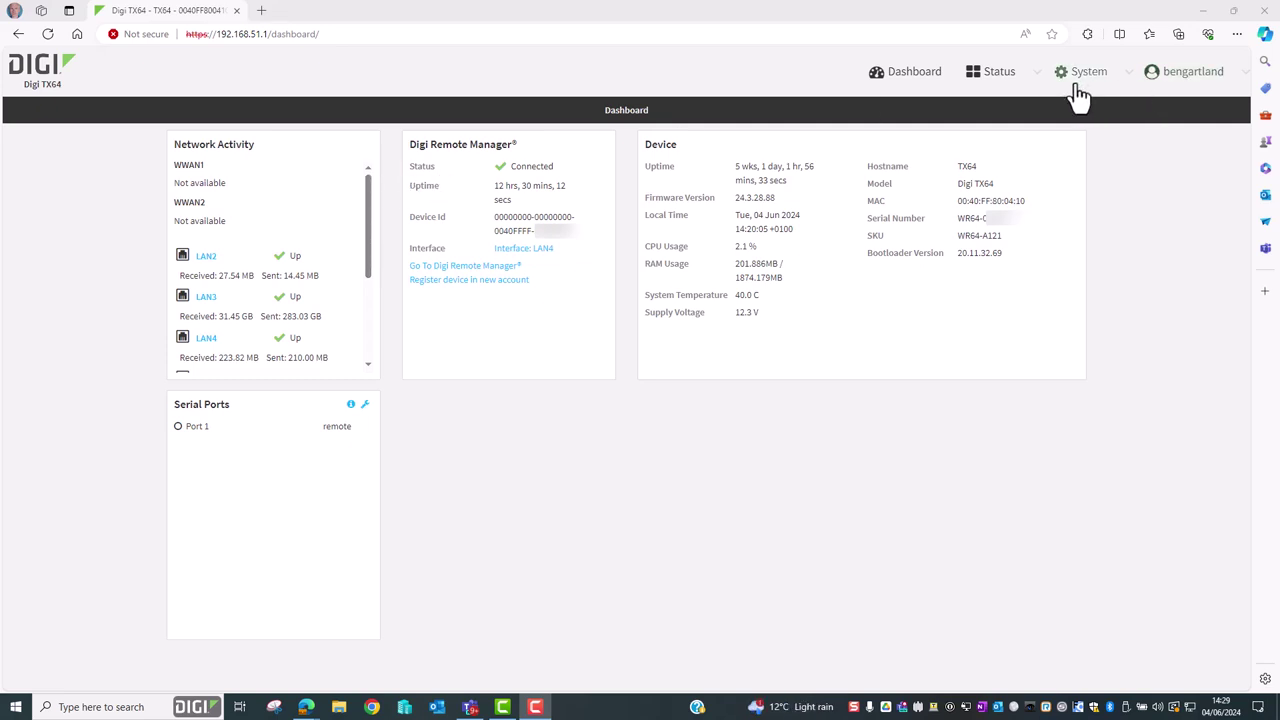
- Open the network routes status page and examine the routing table's destinations and gateways
{"action": "left_click", "coordinate": [1010, 85]}
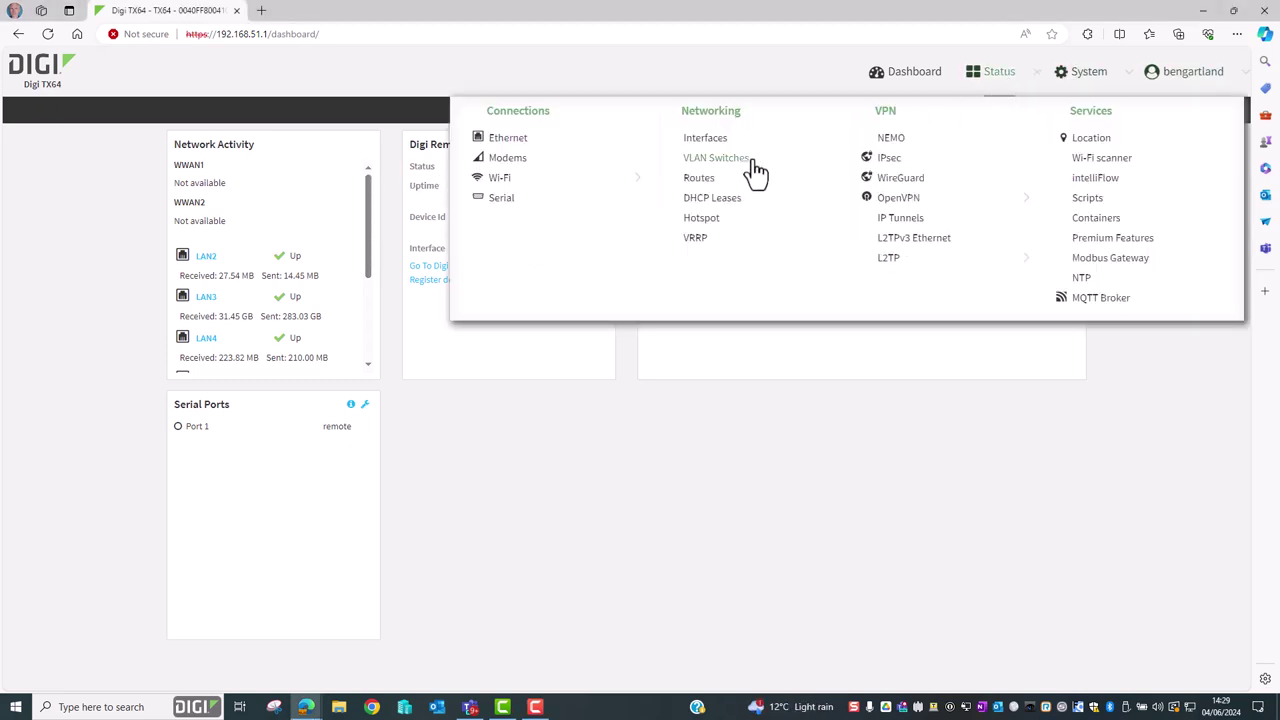
{"action": "left_click", "coordinate": [704, 181]}
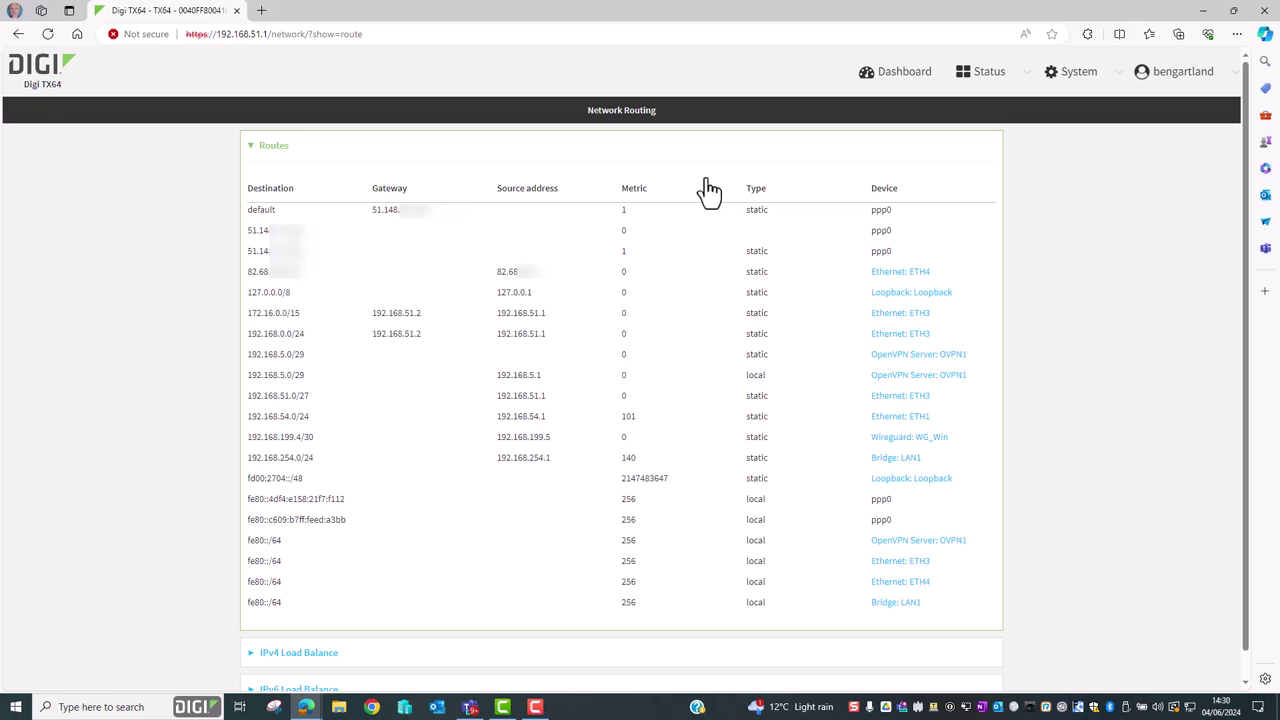
- Add a new port forward to the firewall's port forwarding section in the device configuration
{"action": "left_click", "coordinate": [1071, 76]}
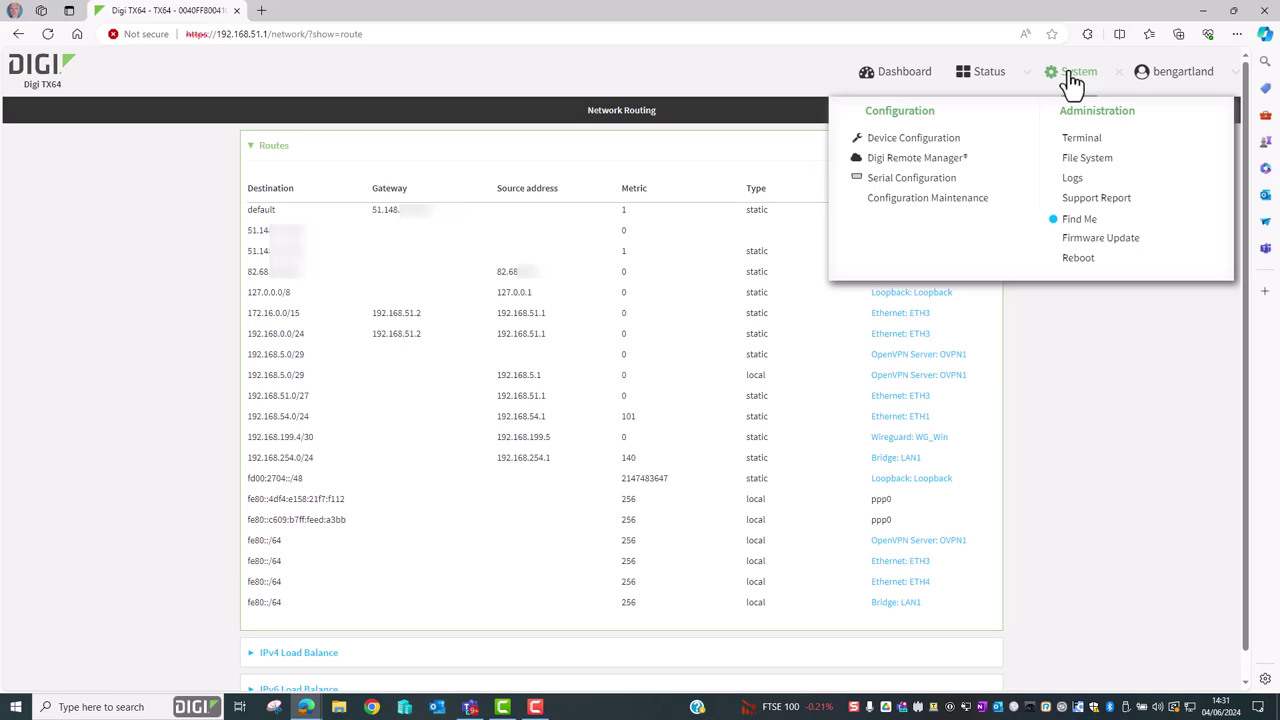
{"action": "left_click", "coordinate": [924, 139]}
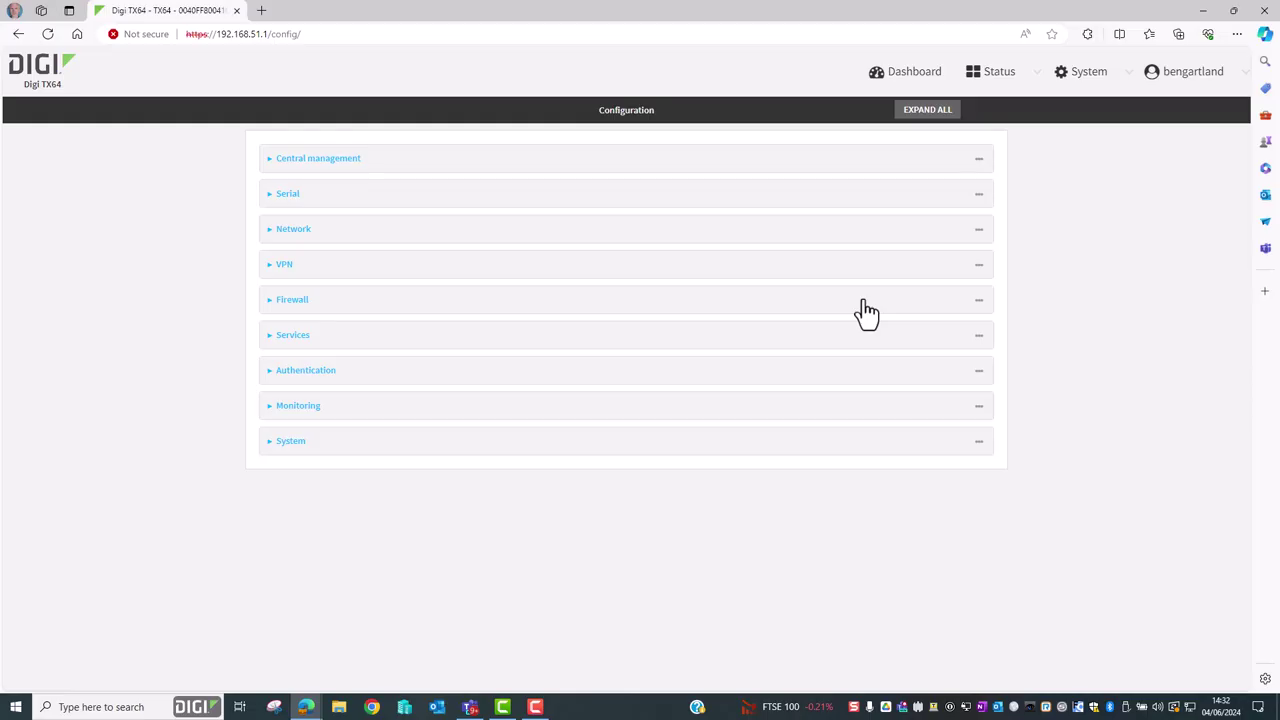
{"action": "left_click", "coordinate": [864, 302]}
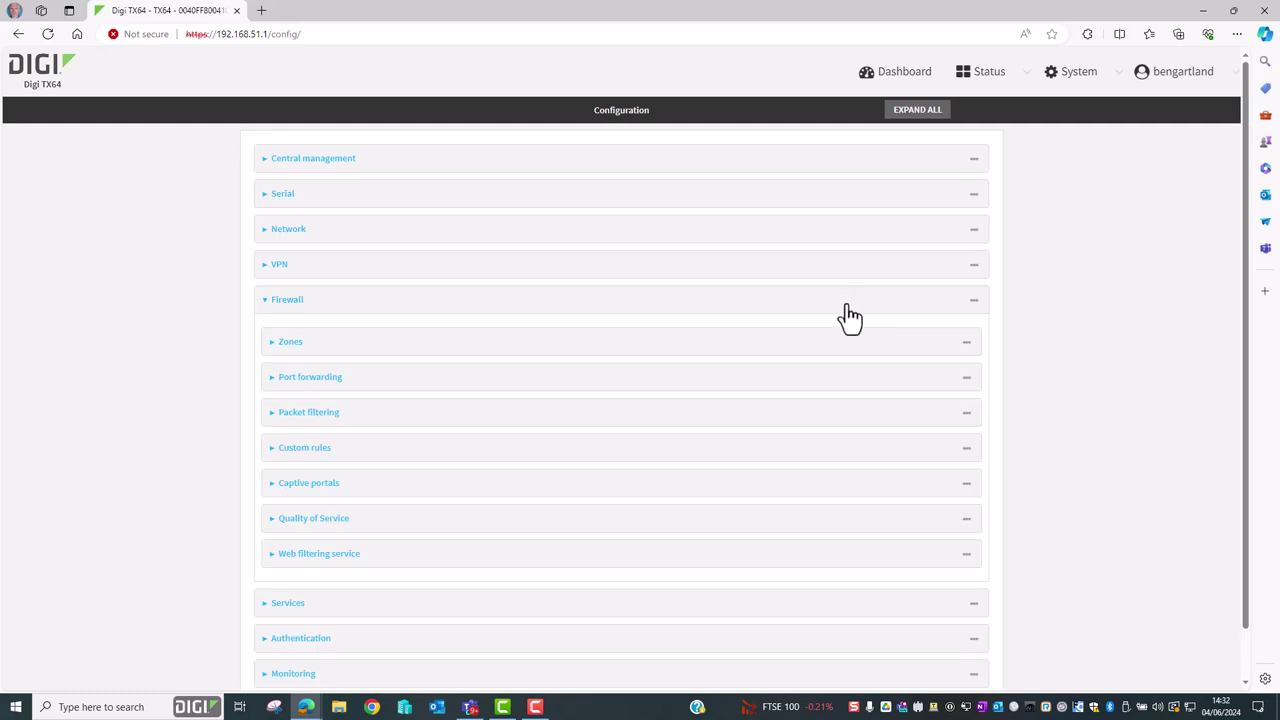
{"action": "left_click", "coordinate": [784, 380]}
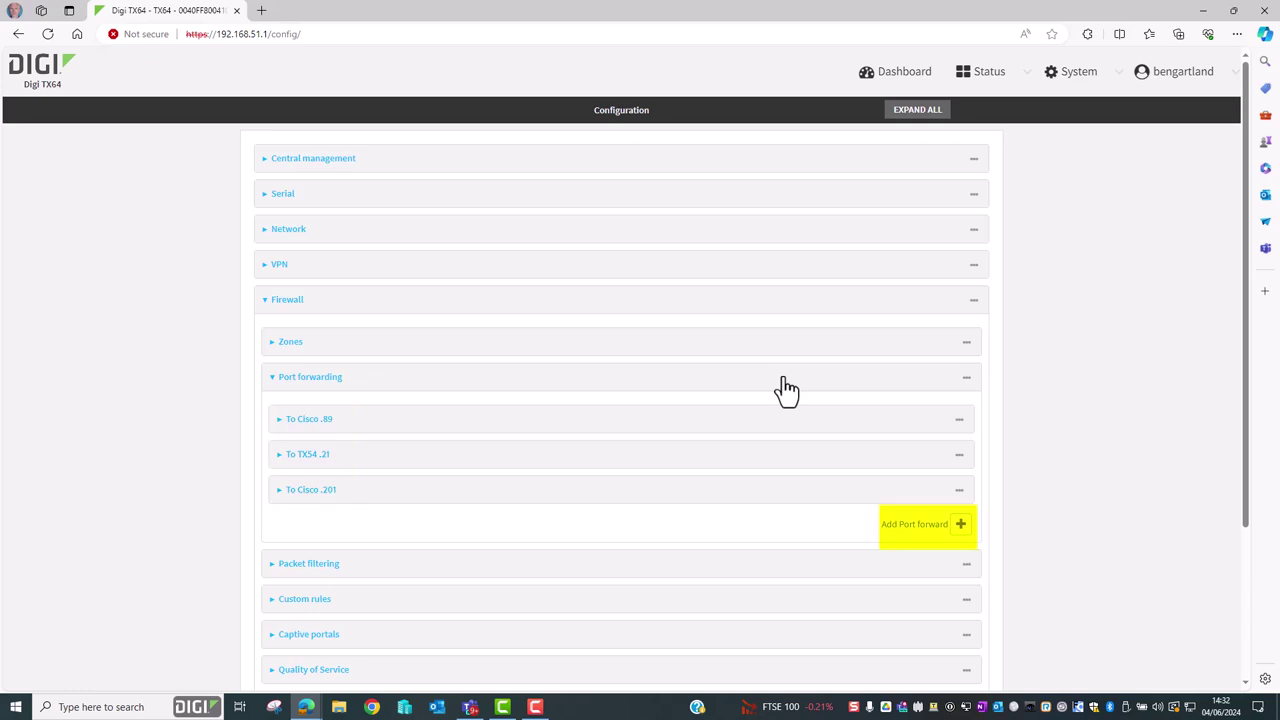
{"action": "left_click", "coordinate": [958, 525]}
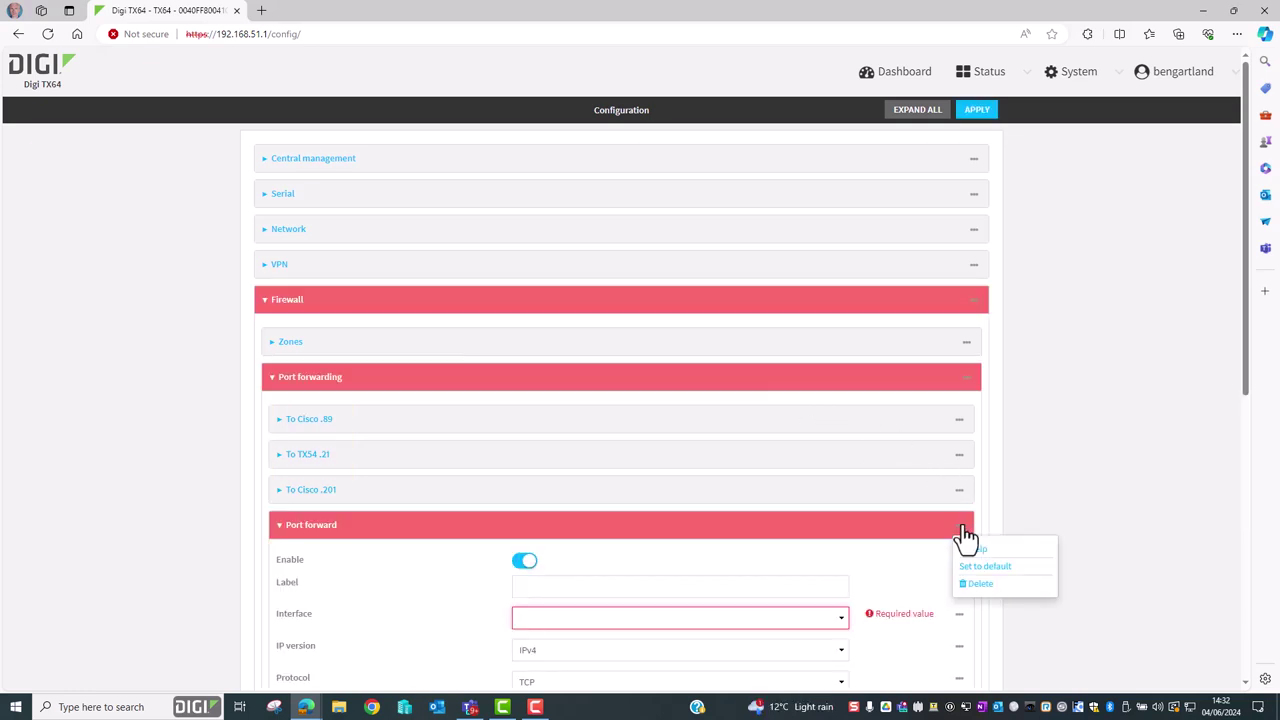
- Label the new port forward "RDP 3389 to .114"
{"action": "scroll", "coordinate": [965, 537], "scroll_direction": "down", "scroll_amount": 3}
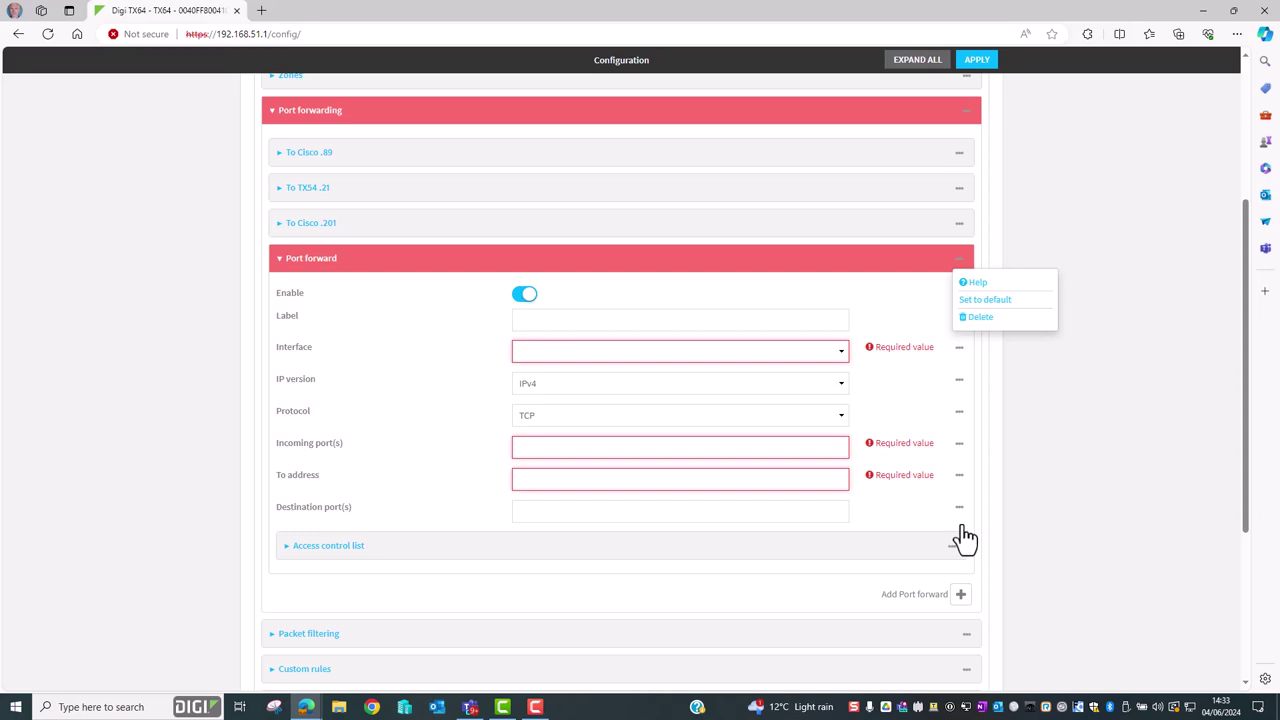
{"action": "left_click", "coordinate": [731, 320]}
{"action": "type", "text": "RDP 33"}
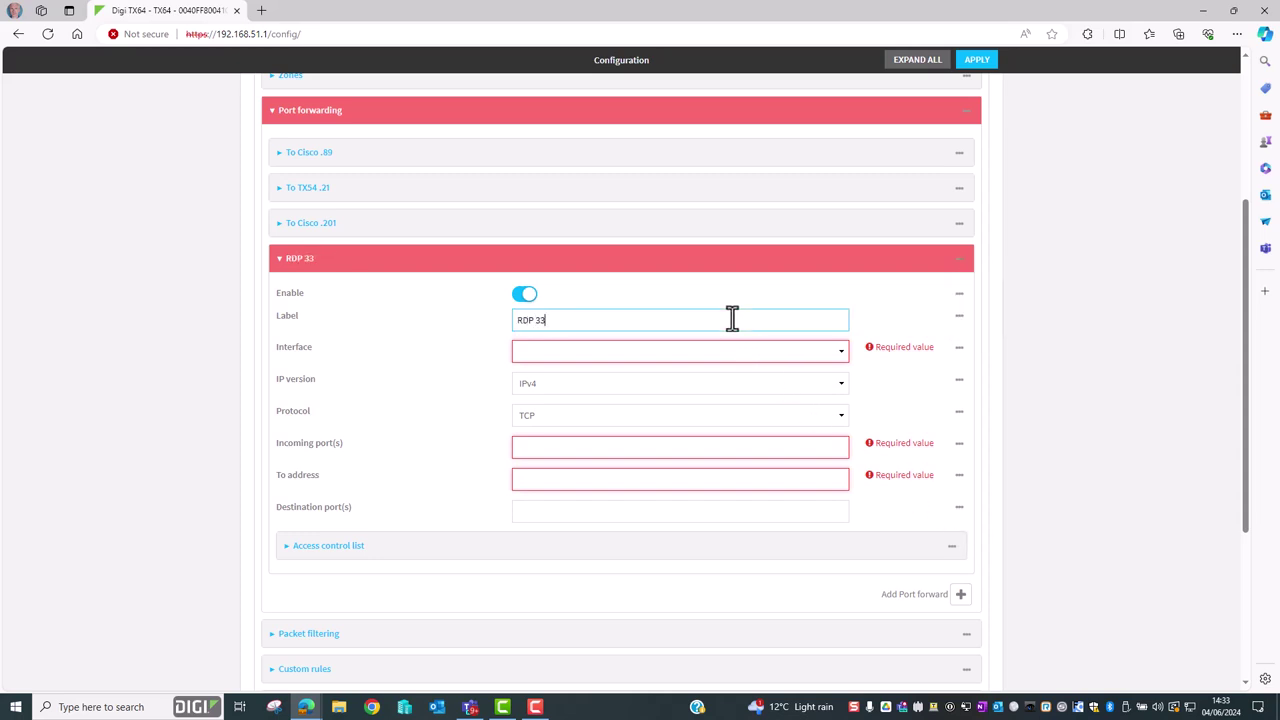
{"action": "type", "text": "89 to .114"}
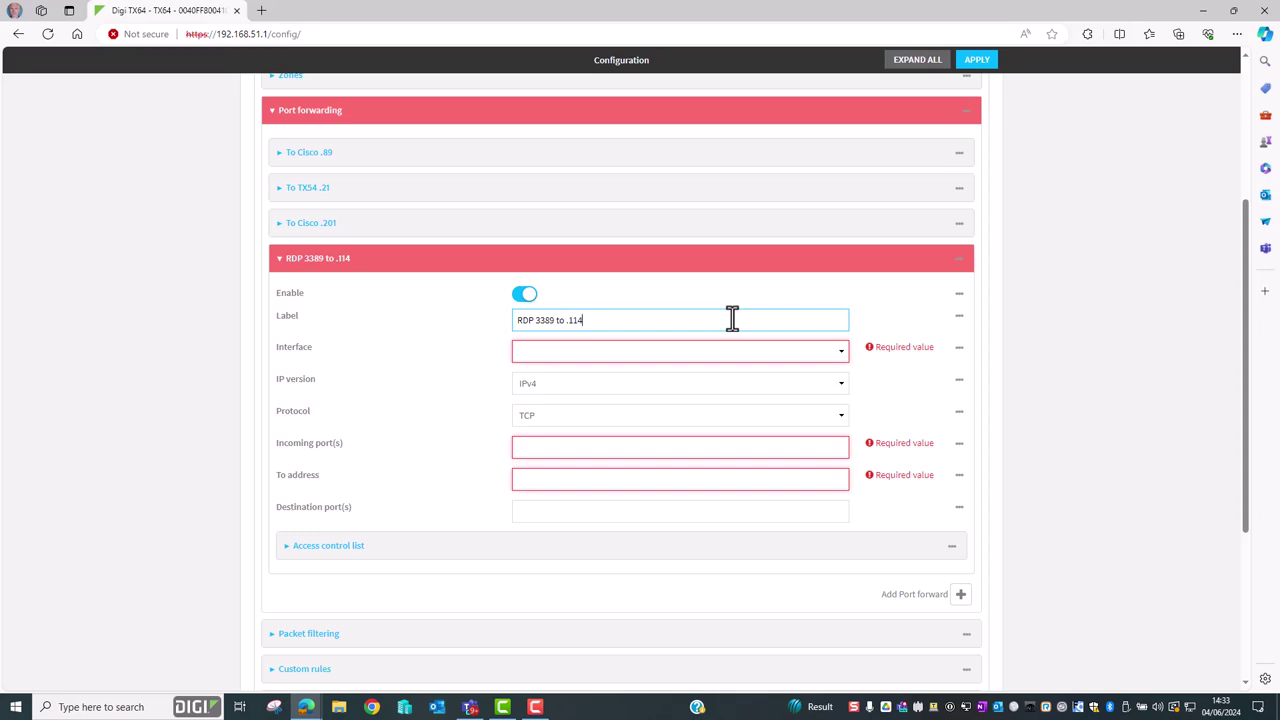
- Examine the WAN1 network interface's type and firewall zone before choosing the port forward's interface
{"action": "left_click", "coordinate": [718, 352]}
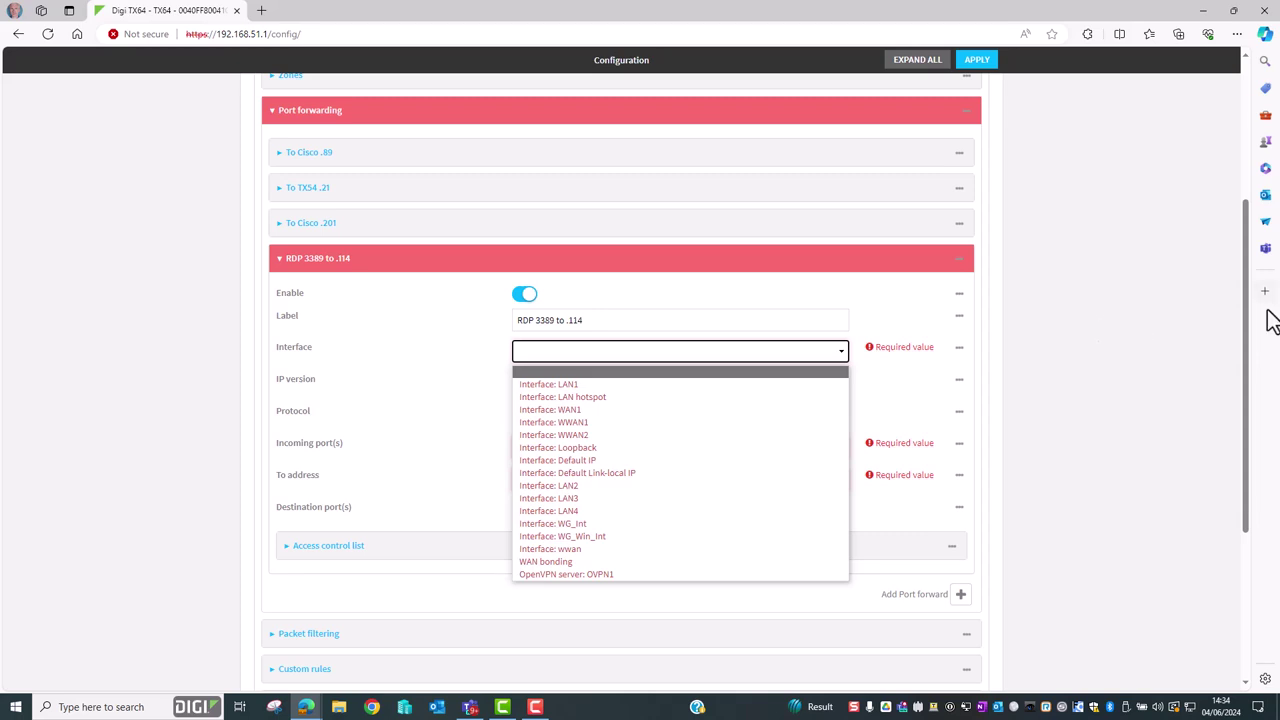
{"action": "left_click", "coordinate": [1248, 358]}
{"action": "left_click_drag", "start_coordinate": [1248, 358], "coordinate": [1228, 209]}
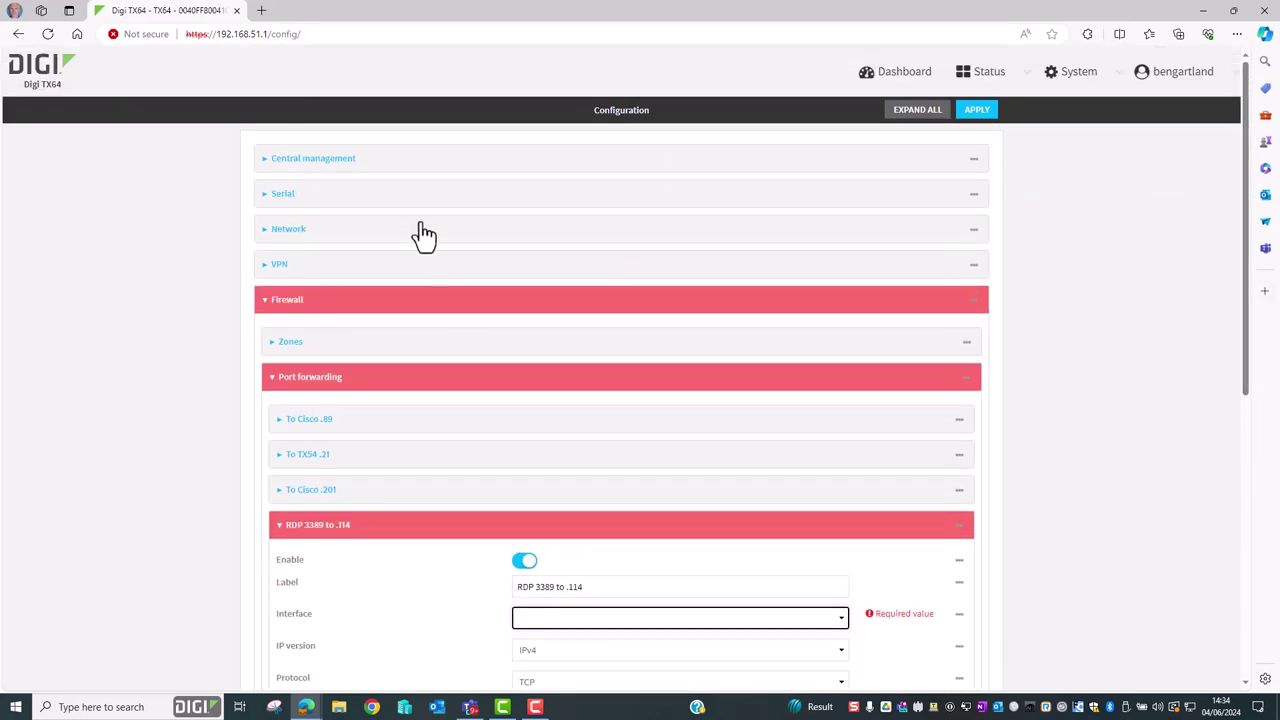
{"action": "left_click", "coordinate": [411, 230]}
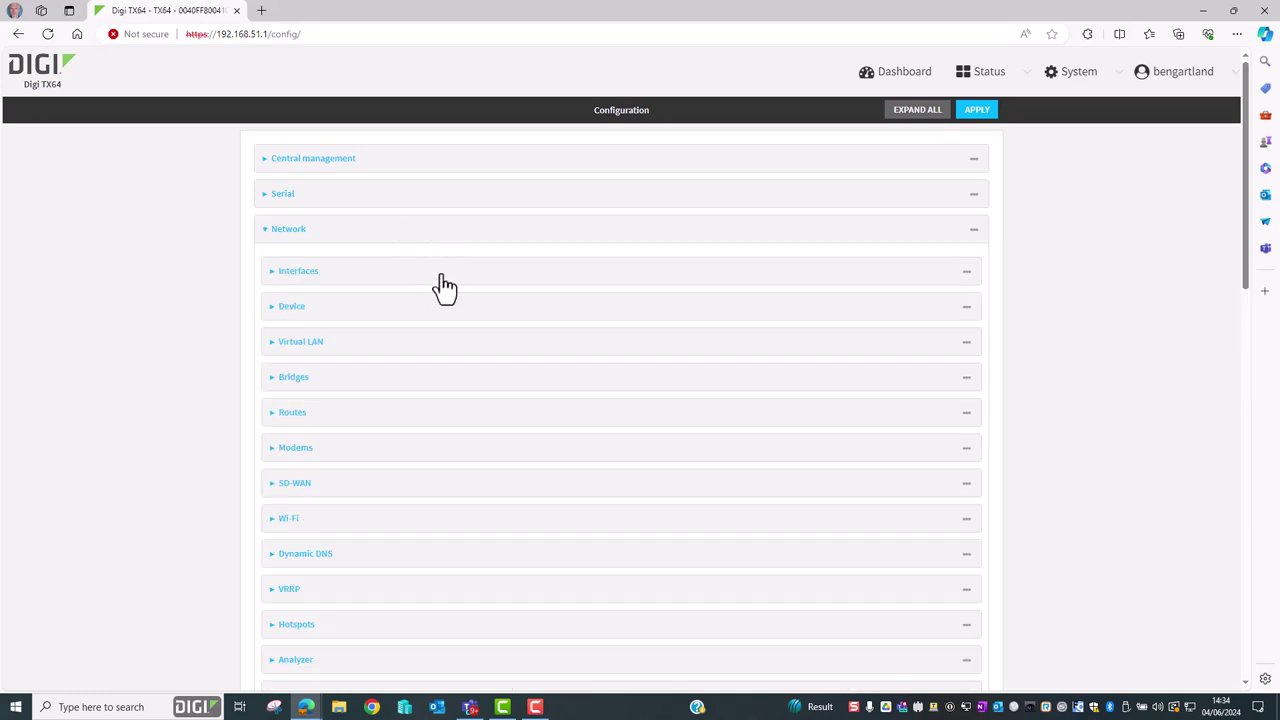
{"action": "left_click", "coordinate": [440, 275]}
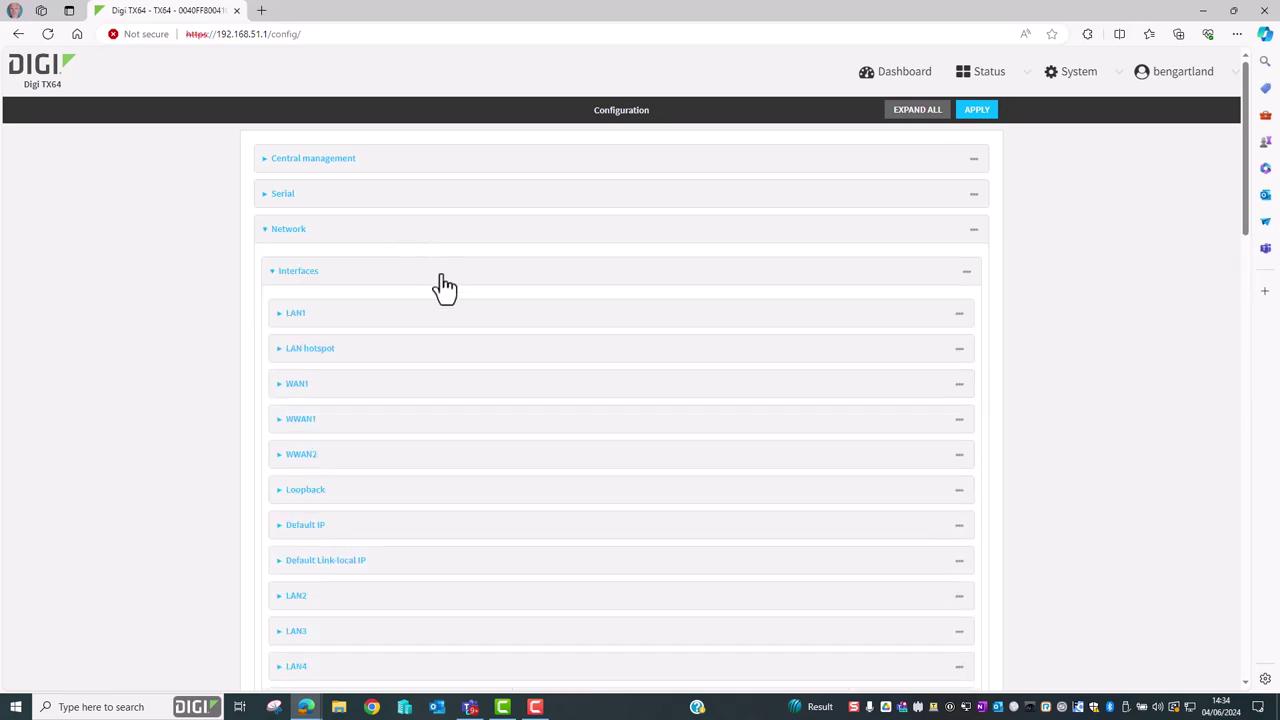
{"action": "left_click", "coordinate": [448, 390]}
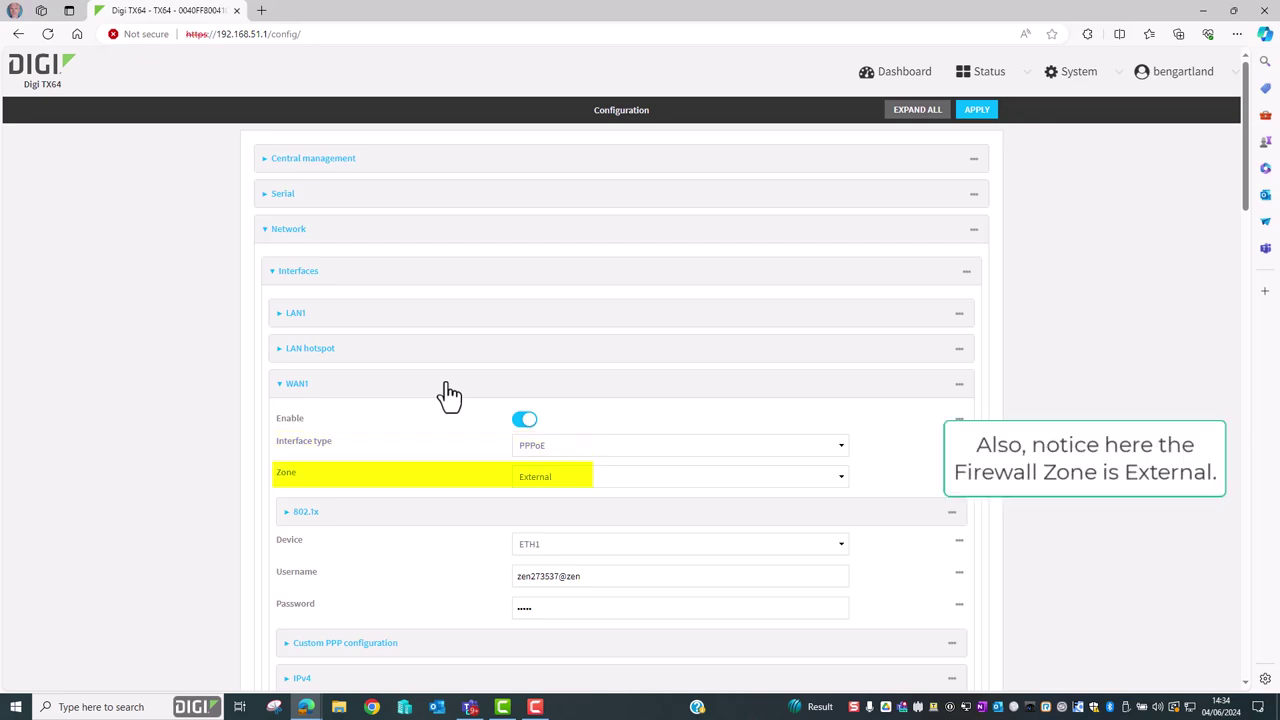
{"action": "left_click", "coordinate": [448, 390]}
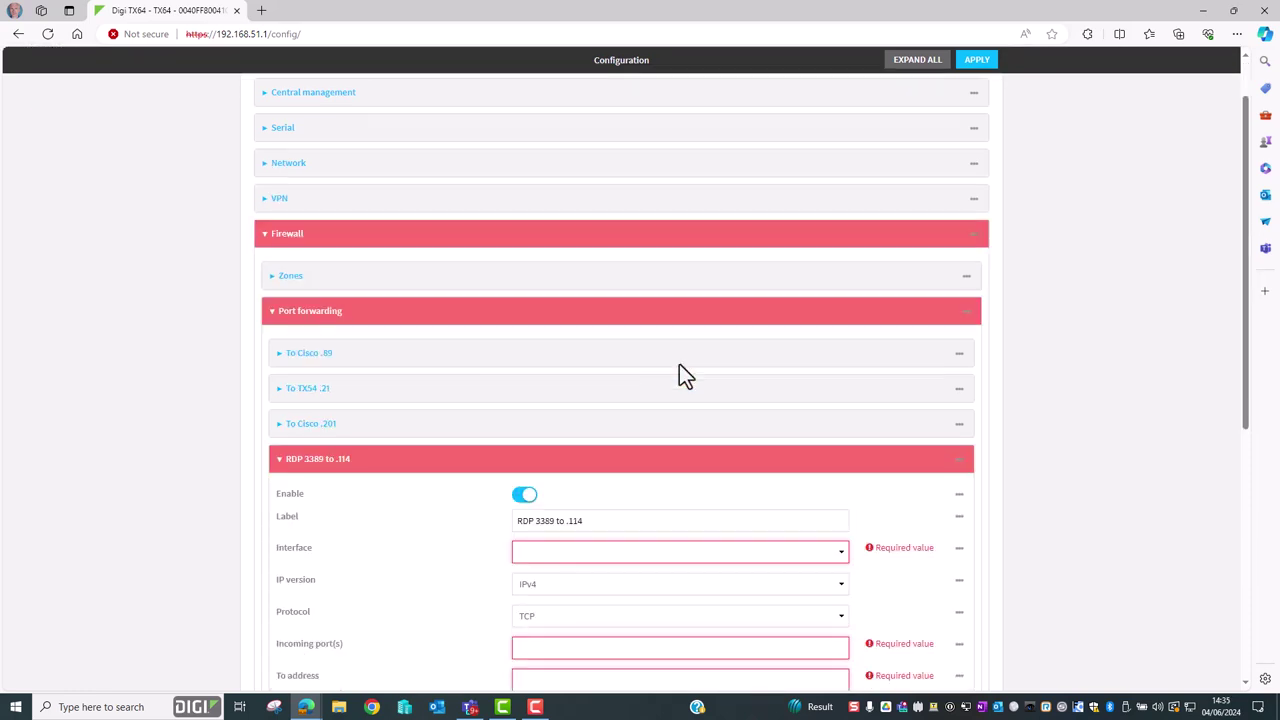
- Set the interface of the "RDP 3389 to .114" port forward to WAN1
{"action": "scroll", "coordinate": [680, 366], "scroll_direction": "down", "scroll_amount": 2}
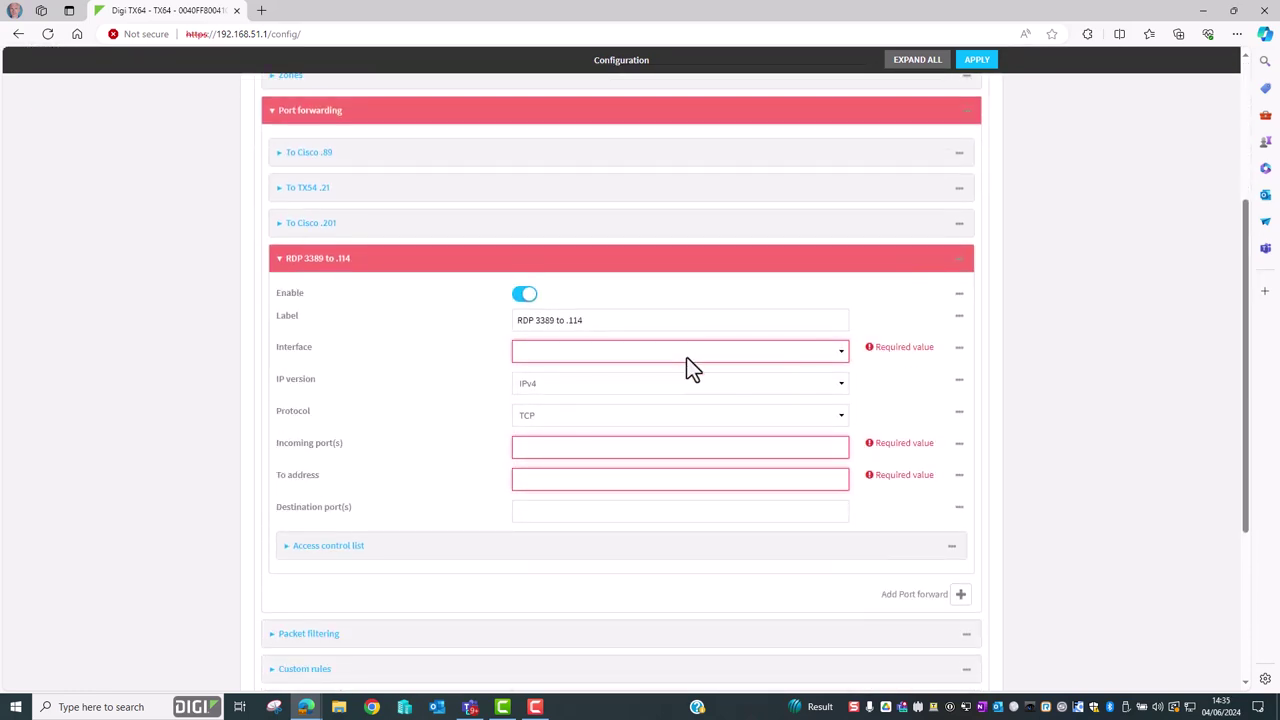
{"action": "left_click", "coordinate": [698, 356]}
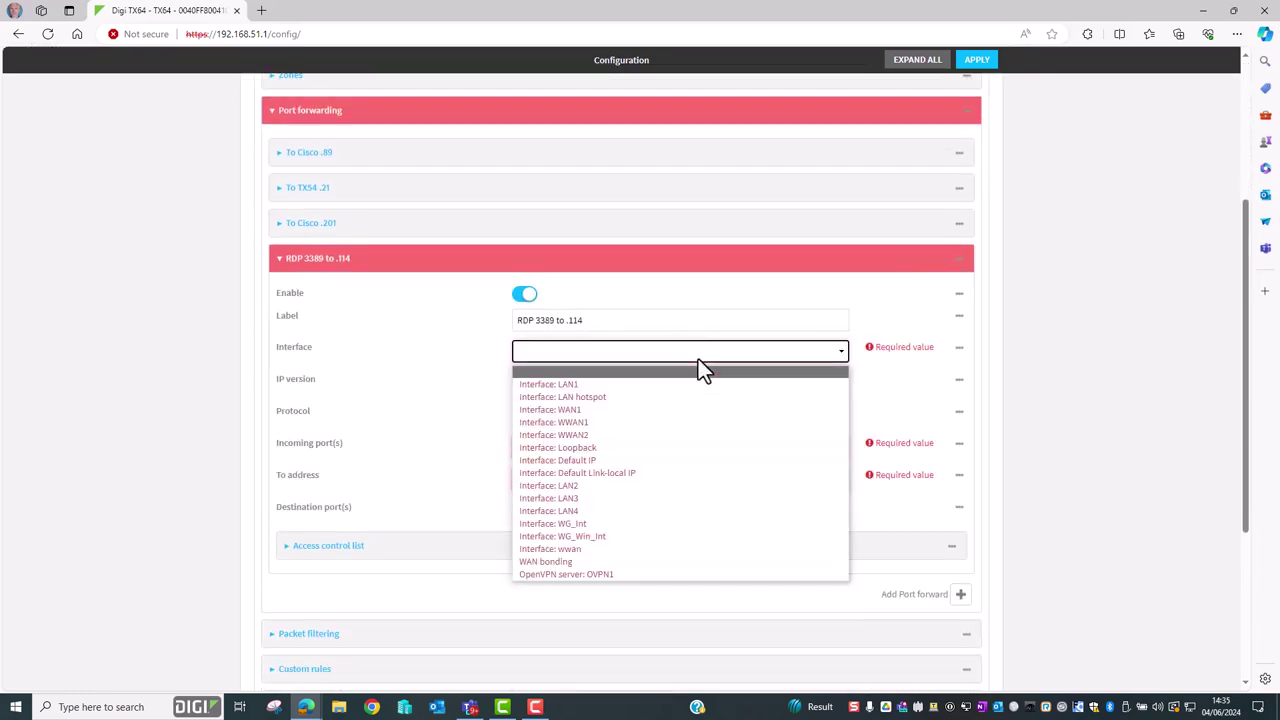
{"action": "left_click", "coordinate": [673, 410]}
- Try the Other protocol option for the port forward and return the protocol to TCP
{"action": "left_click", "coordinate": [634, 418]}
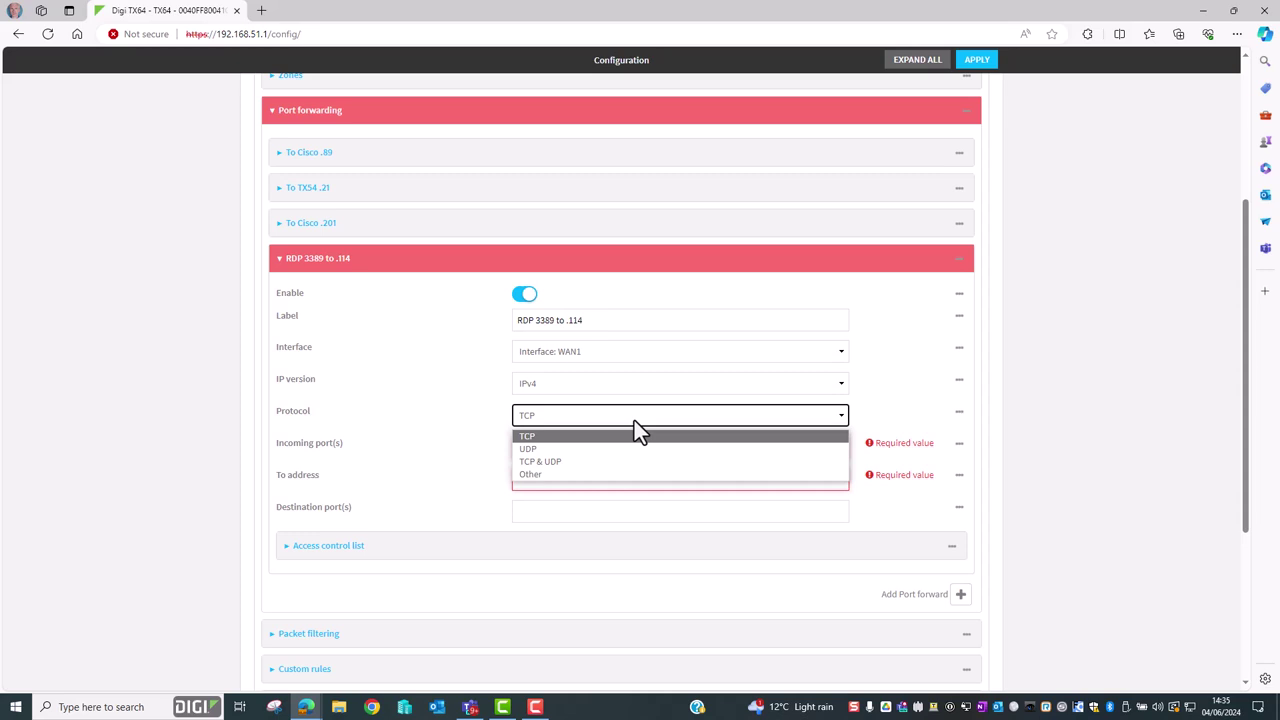
{"action": "left_click", "coordinate": [650, 476]}
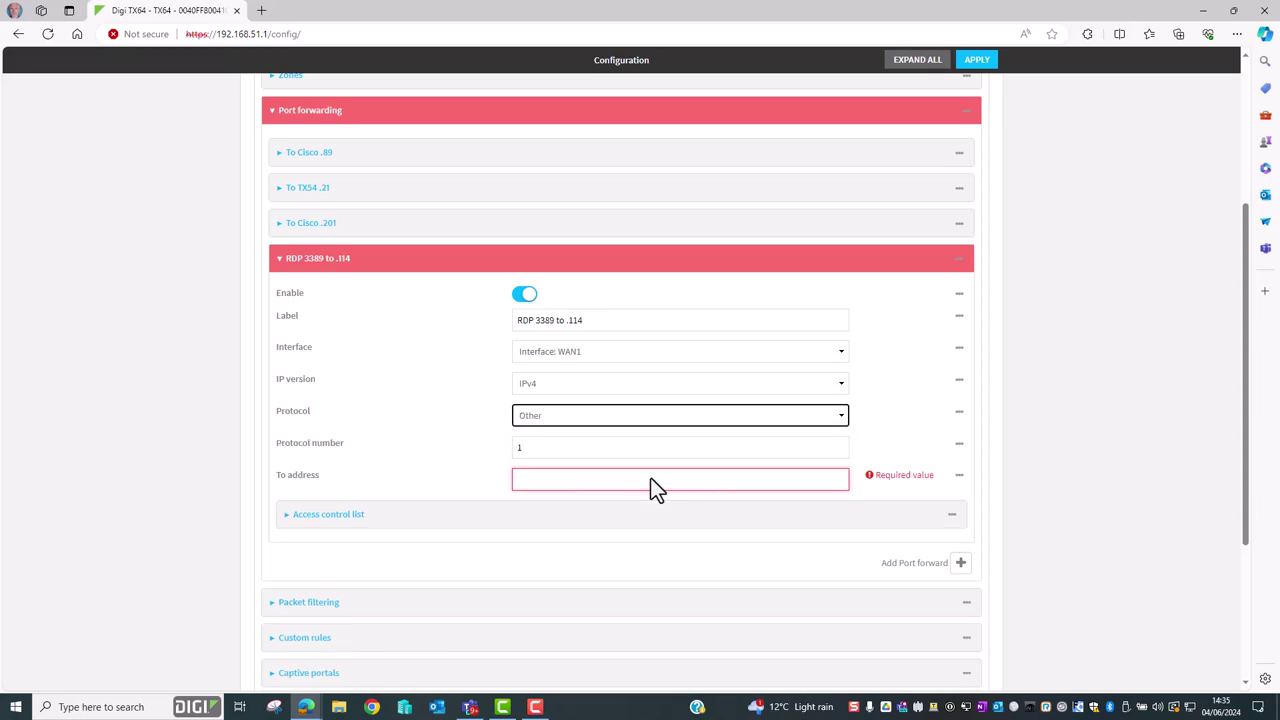
{"action": "left_click", "coordinate": [580, 420]}
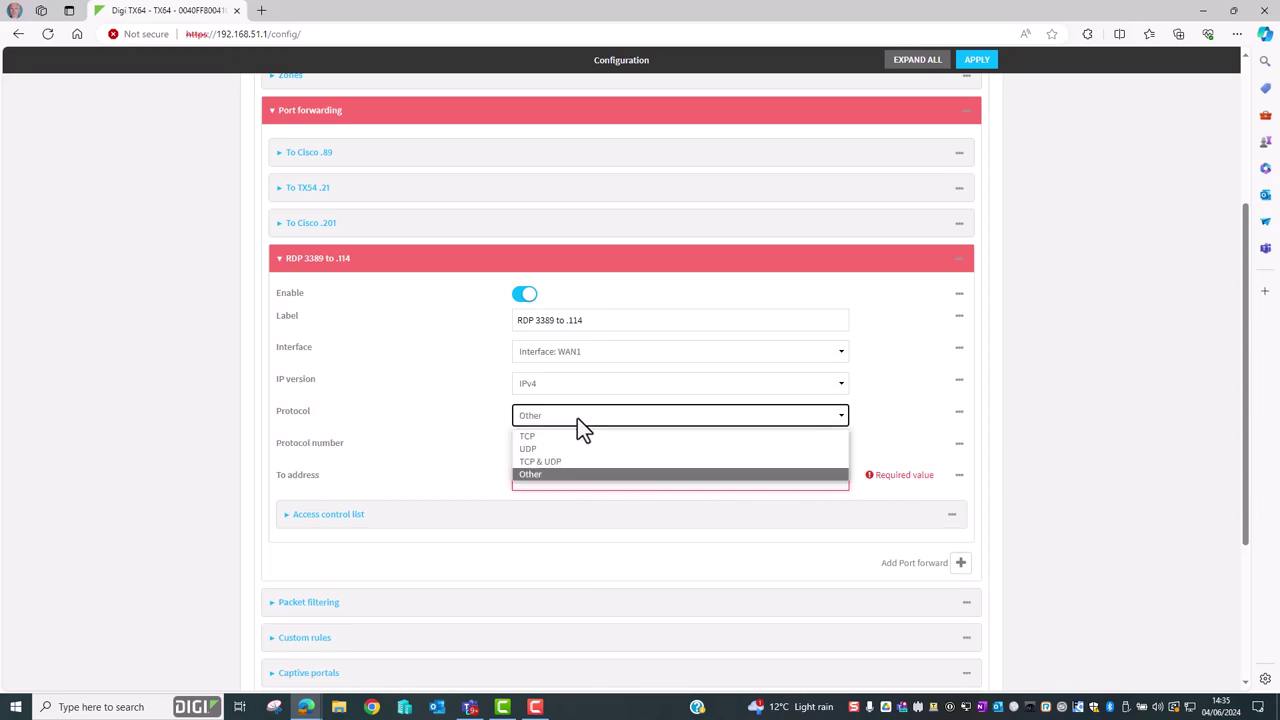
{"action": "left_click", "coordinate": [572, 437]}
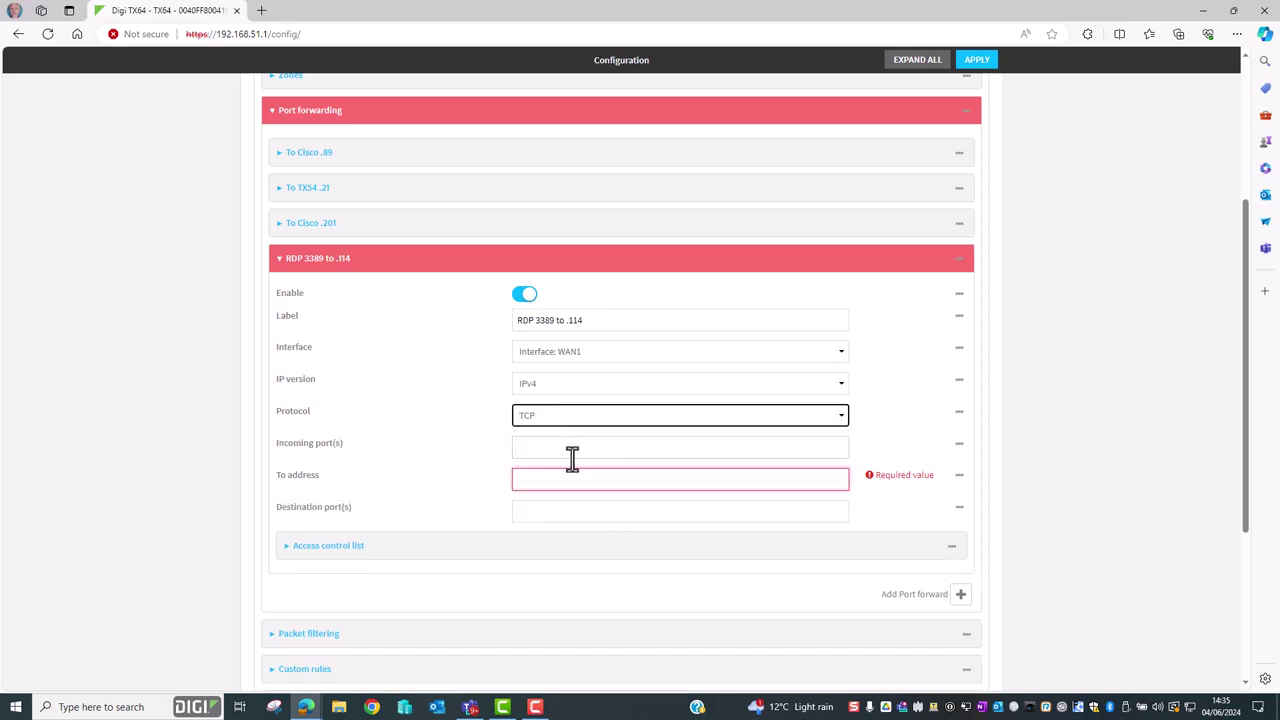
- Set the port forward's incoming port to 3389 and its destination address to 192.168.0.114
{"action": "left_click", "coordinate": [576, 451]}
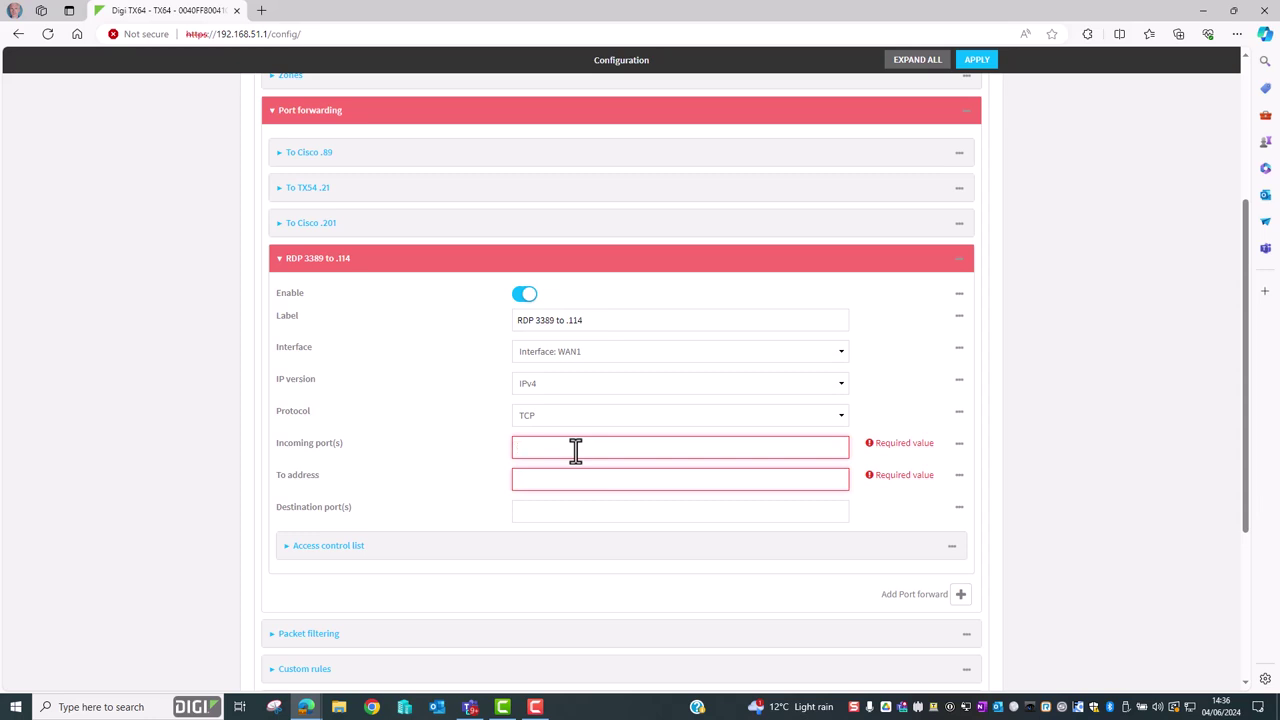
{"action": "type", "text": "3389"}
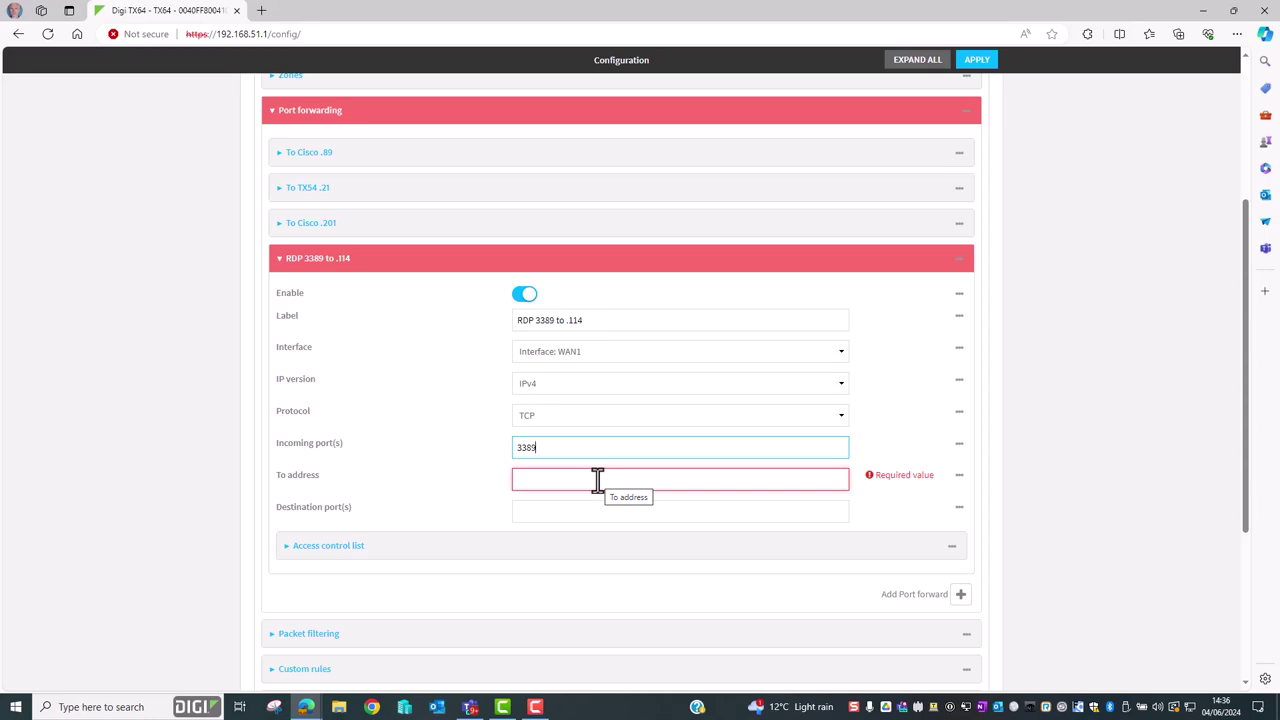
{"action": "left_click", "coordinate": [627, 480]}
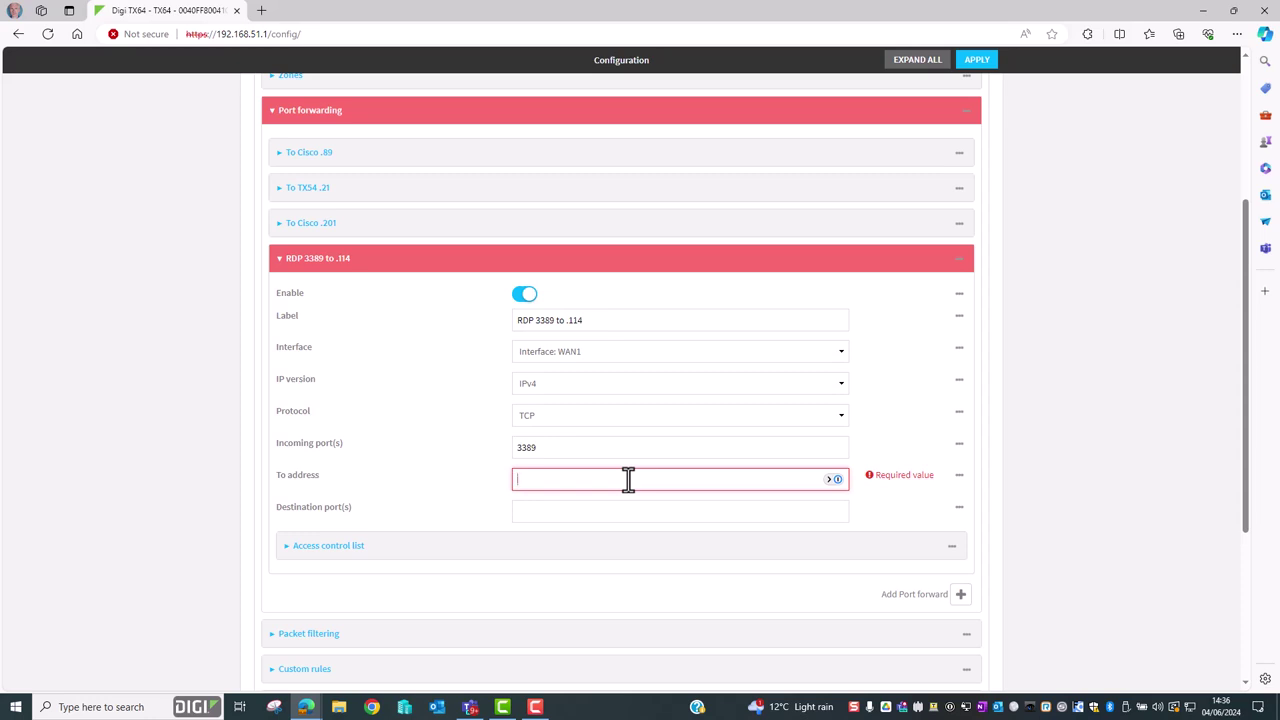
{"action": "type", "text": "192.168.0.114"}
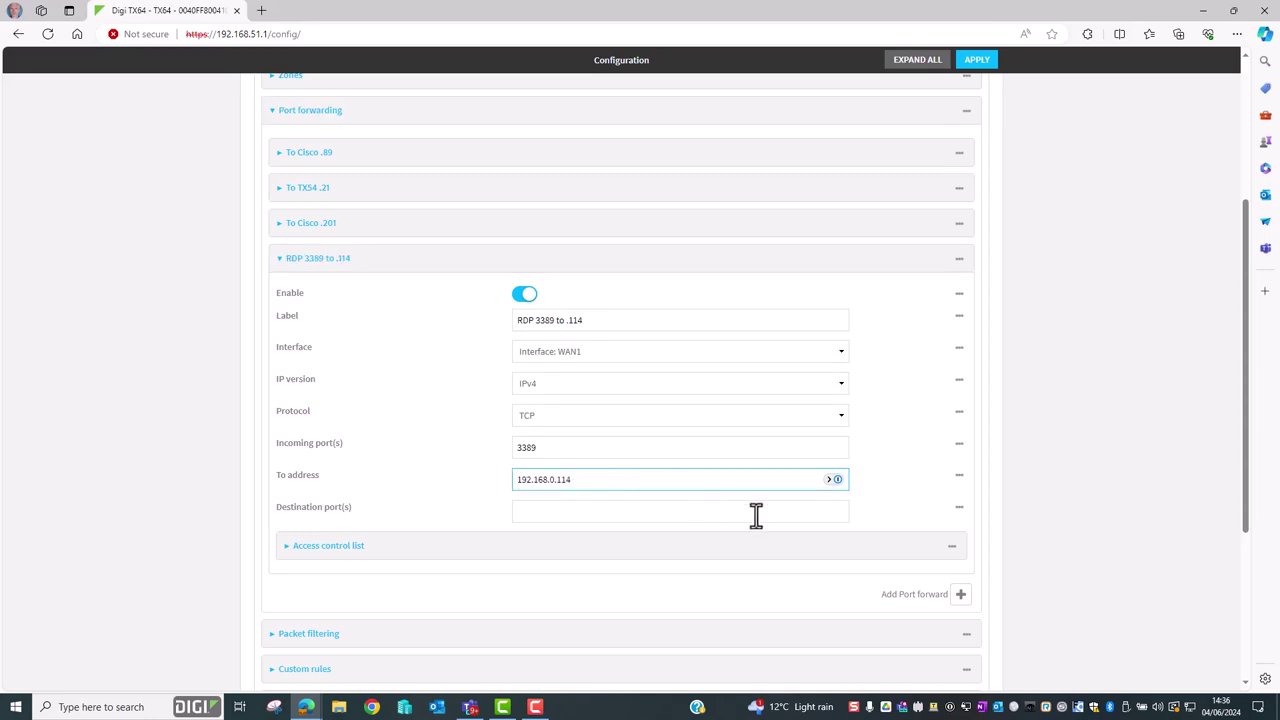
- Add the External zone to the access control list of the "RDP 3389 to .114" port forward
{"action": "scroll", "coordinate": [754, 514], "scroll_direction": "down", "scroll_amount": 2}
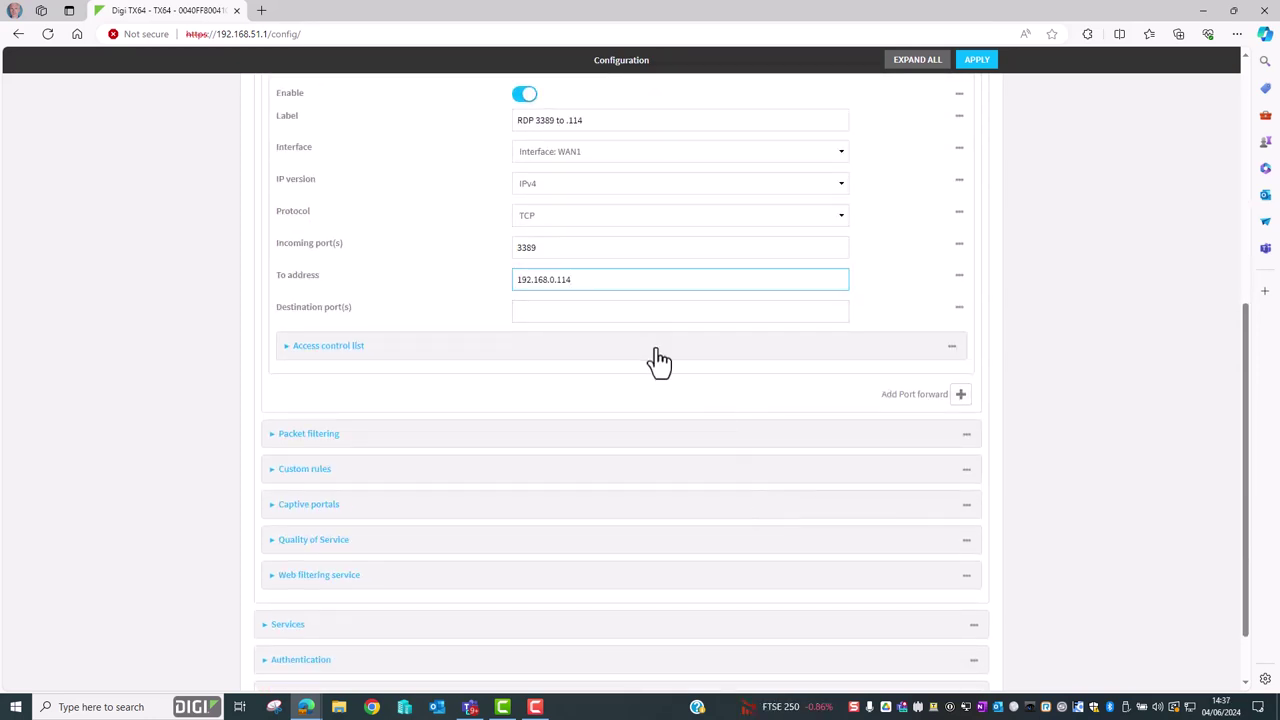
{"action": "left_click", "coordinate": [659, 362]}
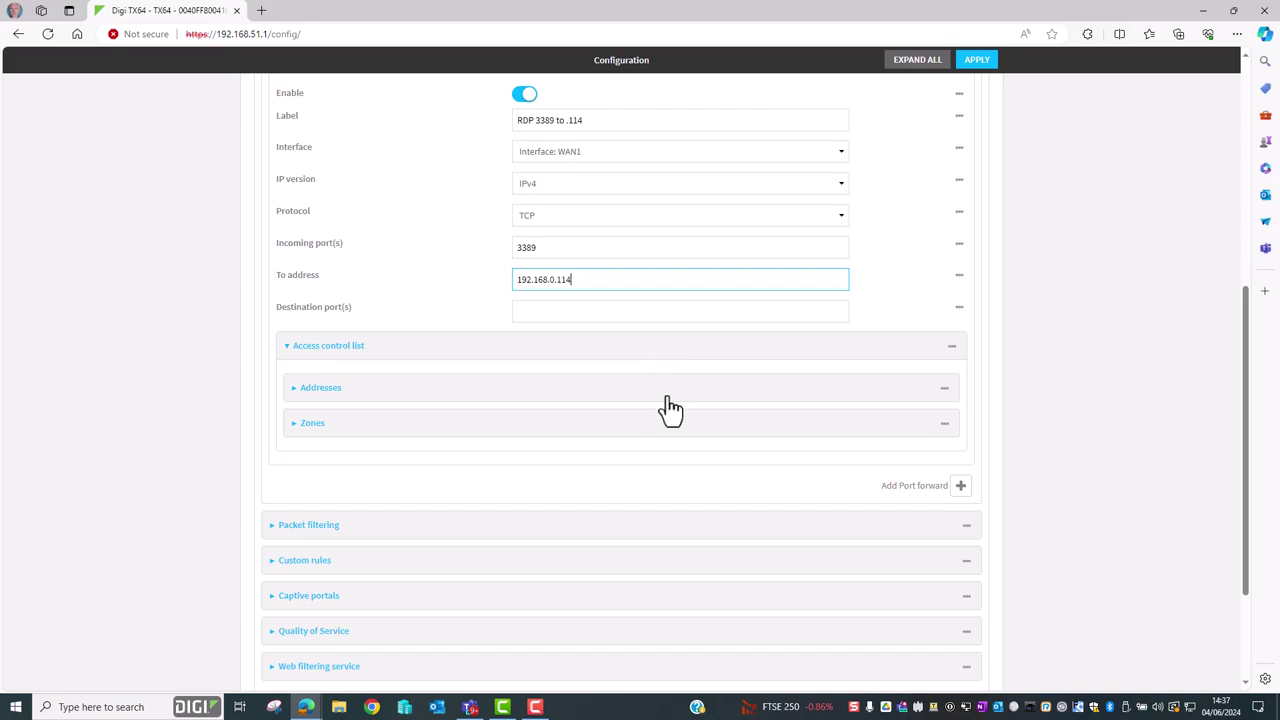
{"action": "left_click", "coordinate": [685, 428]}
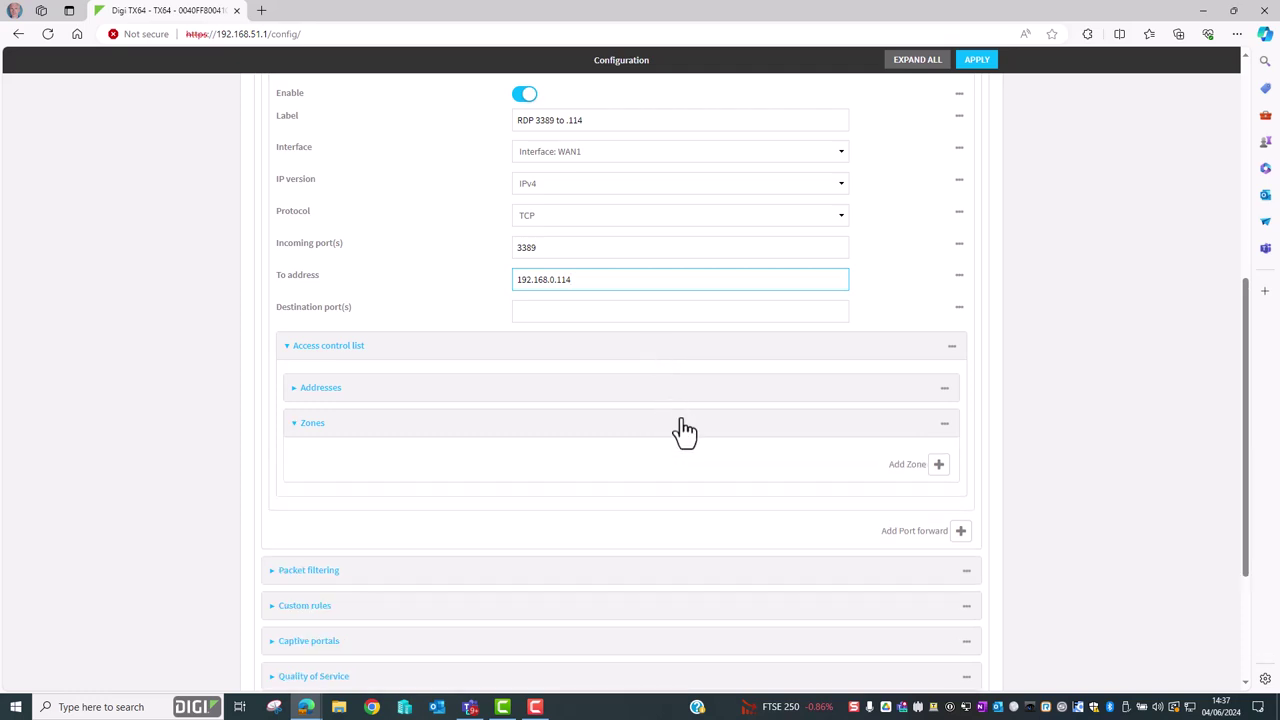
{"action": "left_click", "coordinate": [935, 468]}
{"action": "left_click", "coordinate": [794, 465]}
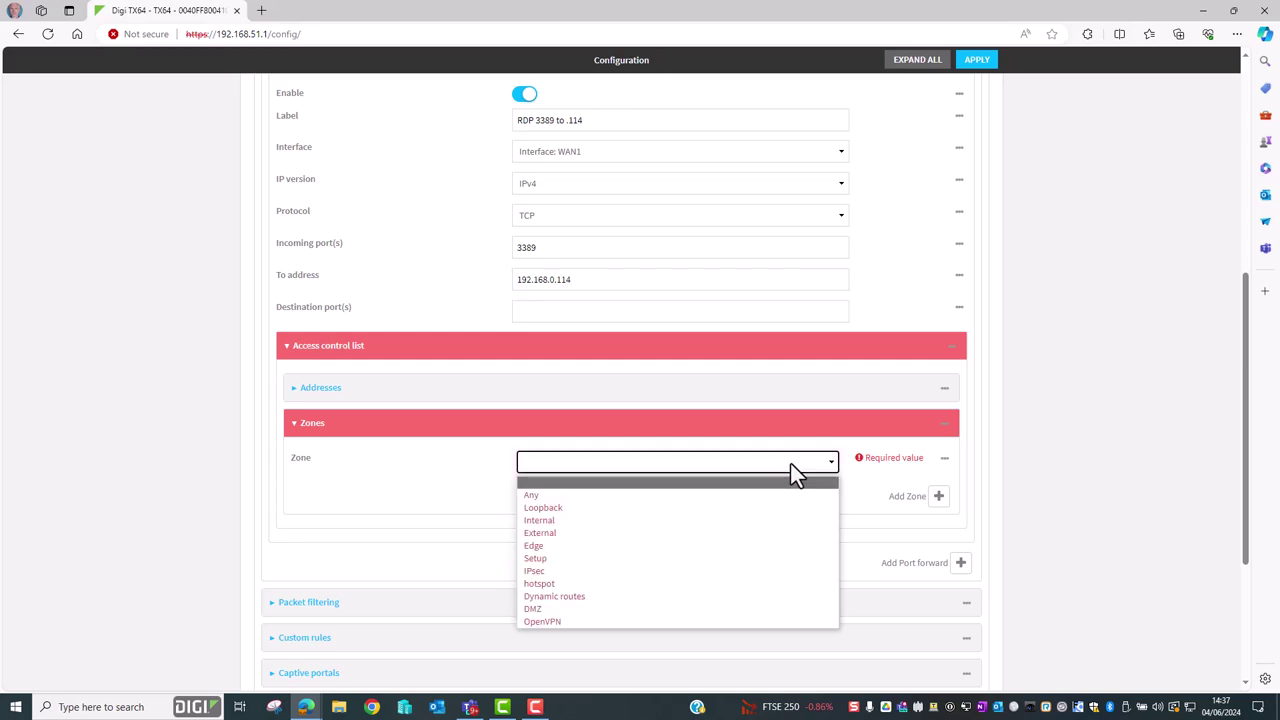
{"action": "left_click", "coordinate": [737, 533]}
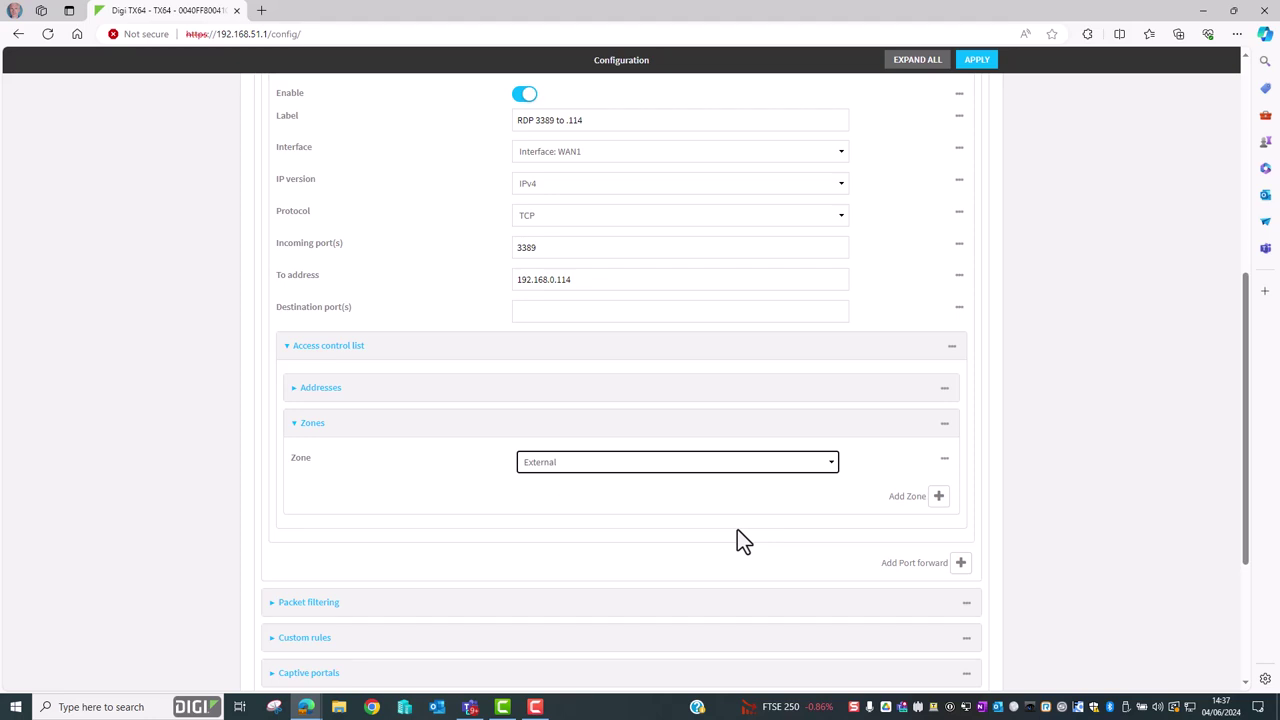
- Add a second port forward below the first one and label it "rdp 3390 > 3389 .115"
{"action": "scroll", "coordinate": [740, 540], "scroll_direction": "down", "scroll_amount": 1}
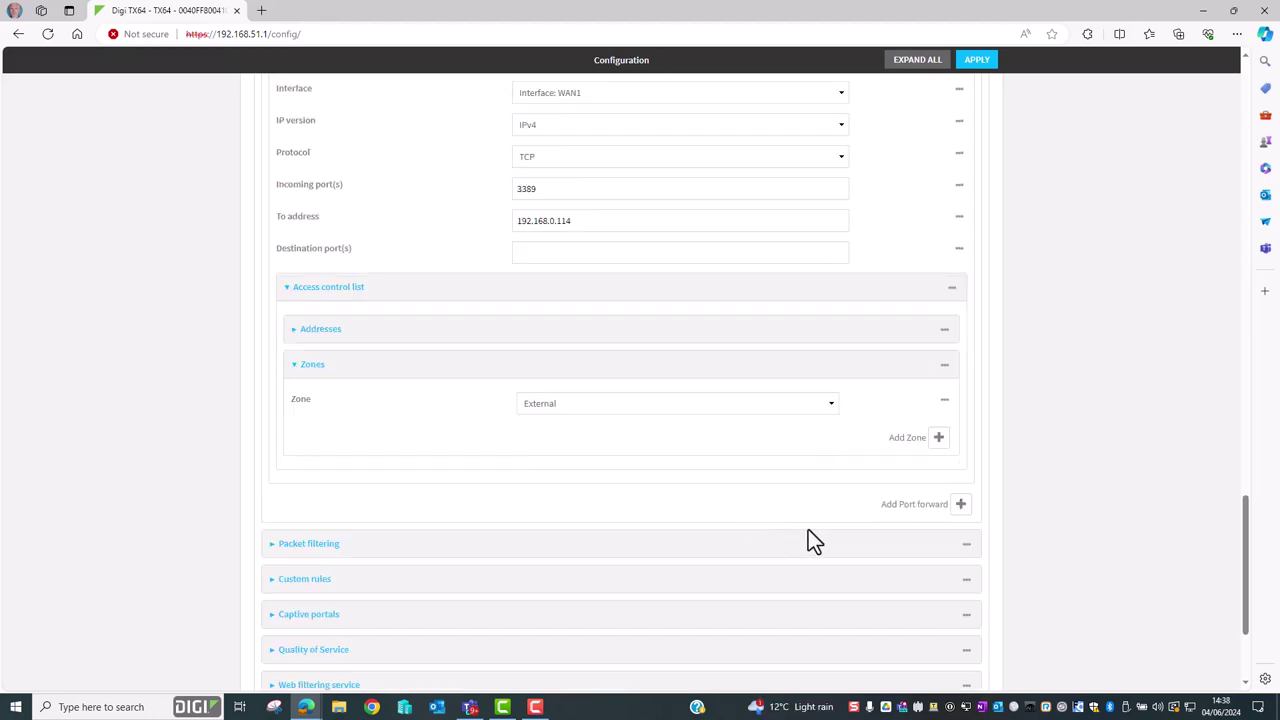
{"action": "left_click", "coordinate": [960, 506]}
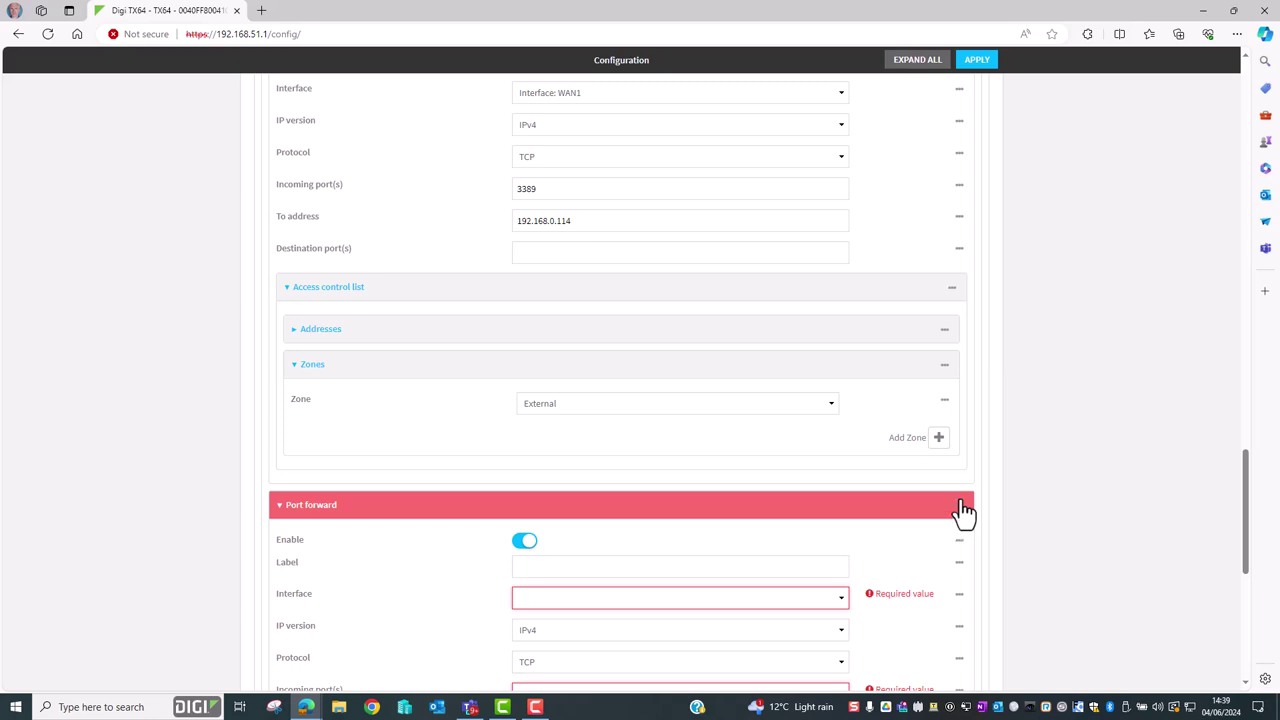
{"action": "scroll", "coordinate": [965, 518], "scroll_direction": "down", "scroll_amount": 3}
{"action": "left_click", "coordinate": [686, 234]}
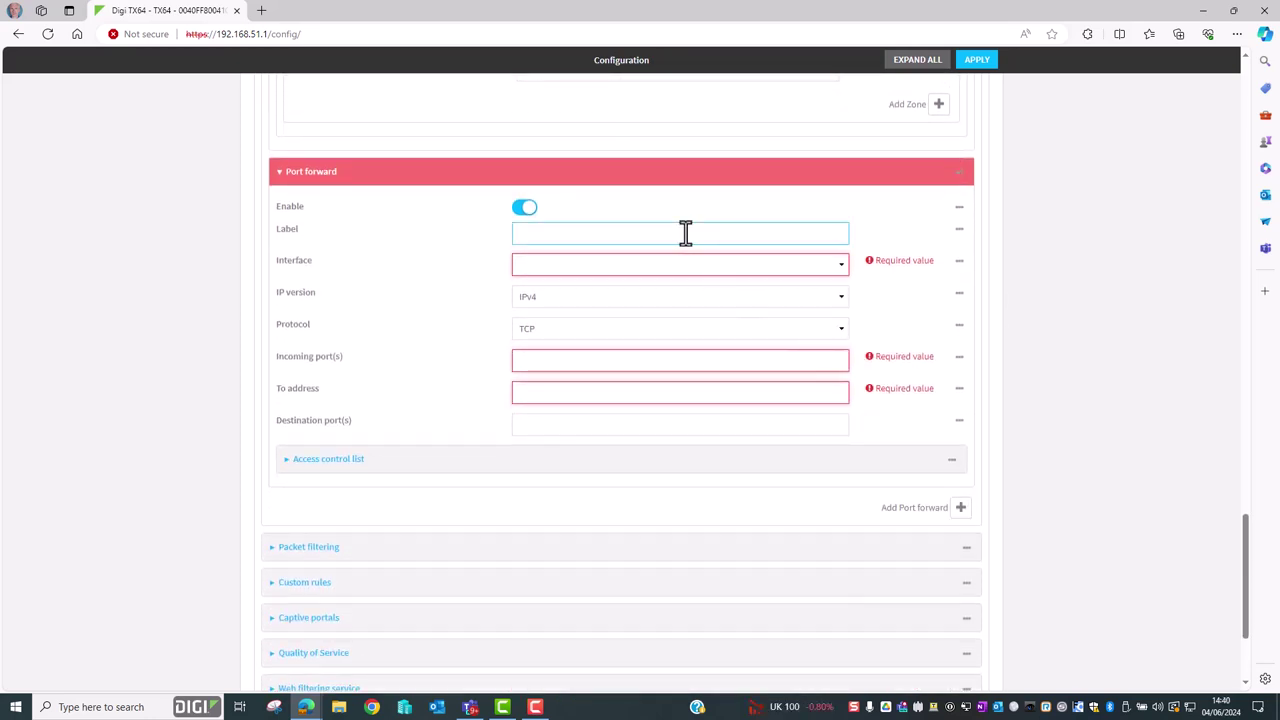
{"action": "type", "text": "rdp"}
{"action": "type", "text": " 33"}
{"action": "type", "text": "90"}
{"action": "type", "text": " >"}
{"action": "type", "text": " 22"}
{"action": "key", "text": "BackSpace"}
{"action": "key", "text": "BackSpace"}
{"action": "type", "text": "3389"}
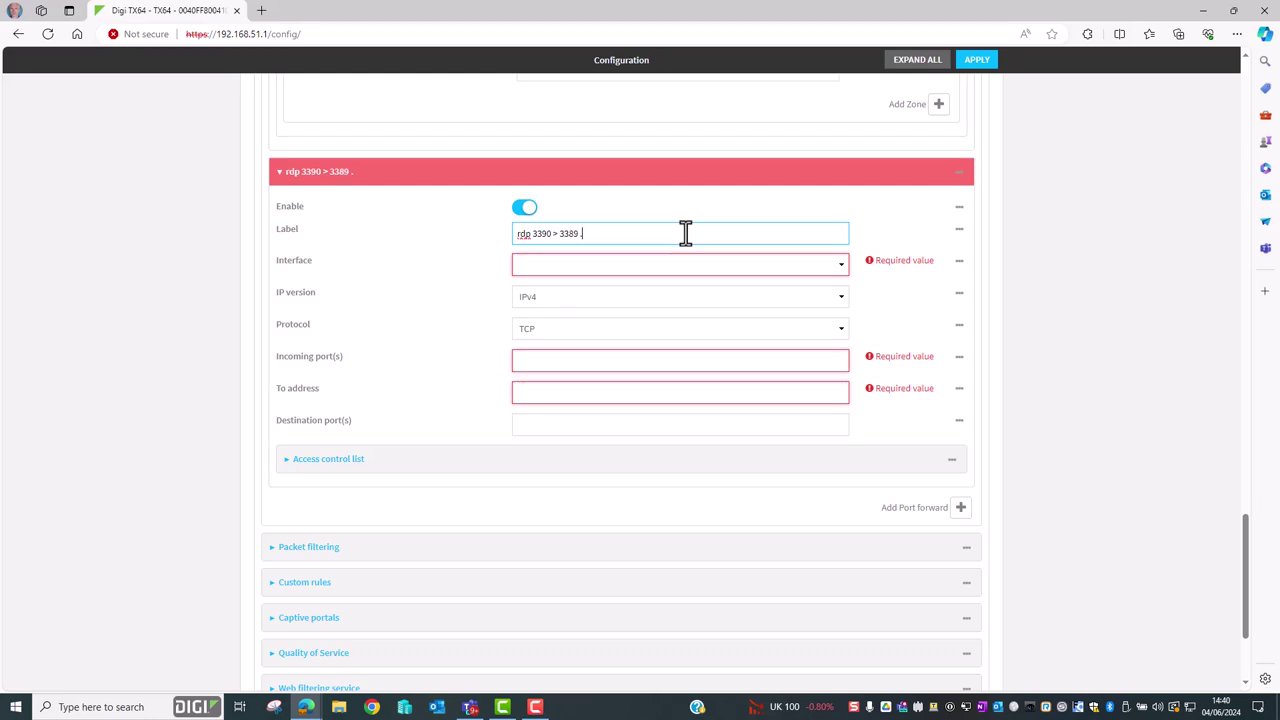
{"action": "type", "text": " .115"}
- Set the "rdp 3390 > 3389 .115" port forward's interface to WAN1 and its incoming port to 3390
{"action": "left_click", "coordinate": [646, 263]}
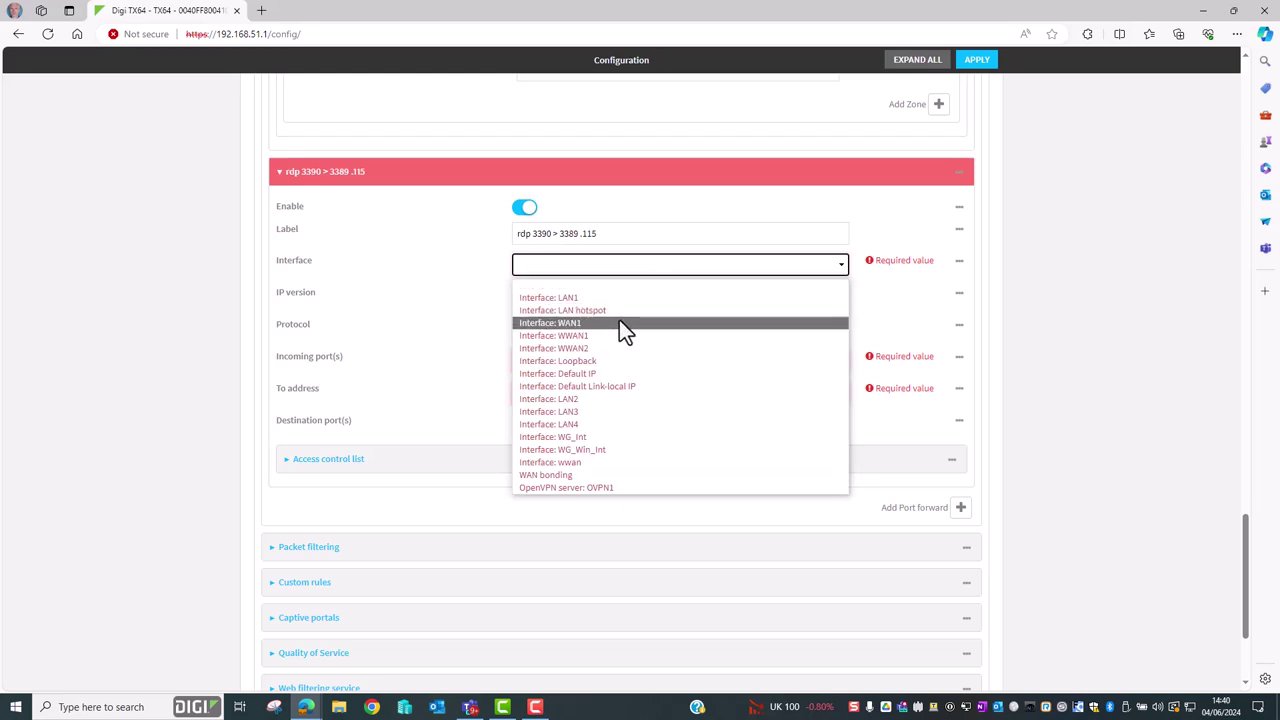
{"action": "left_click", "coordinate": [619, 322]}
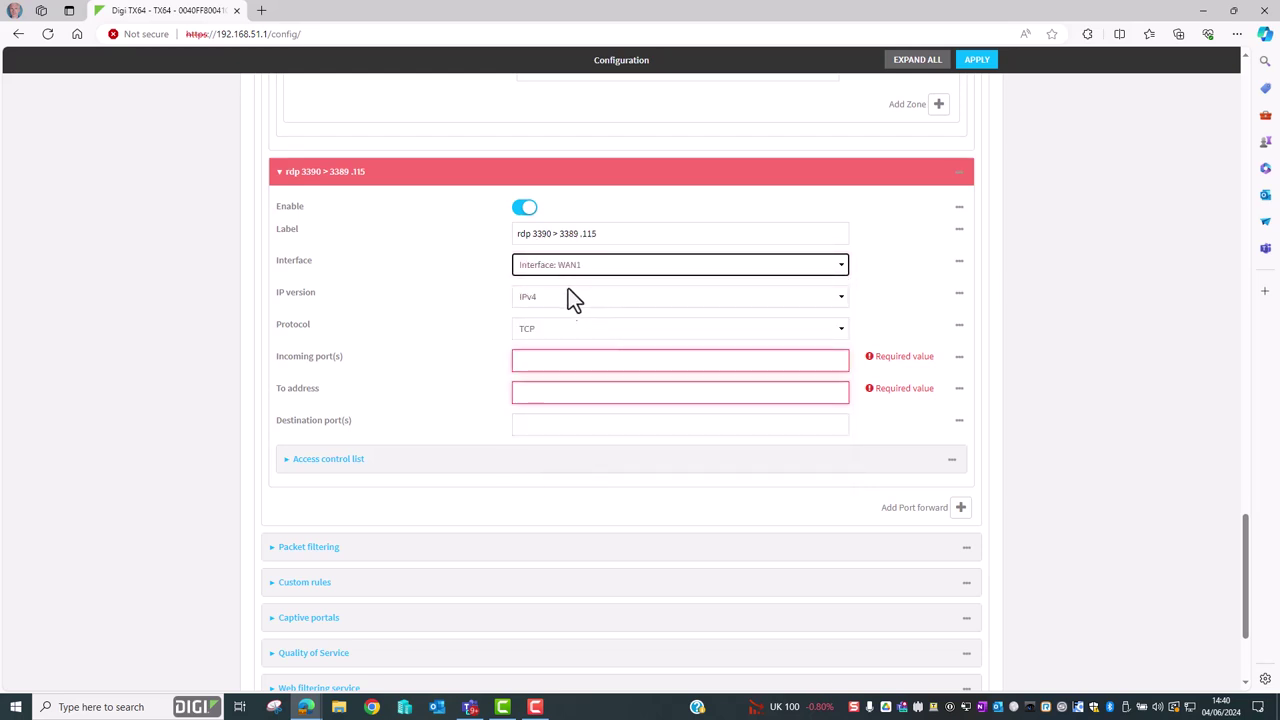
{"action": "left_click", "coordinate": [600, 361]}
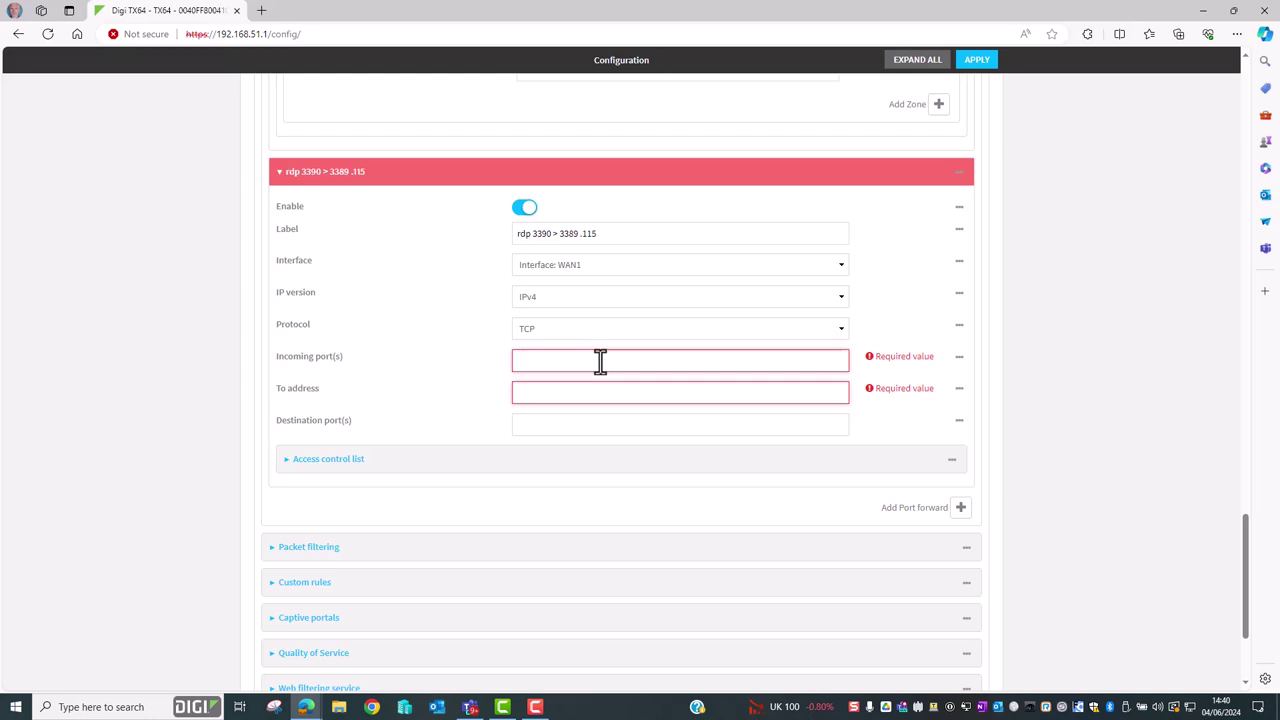
{"action": "type", "text": "3390"}
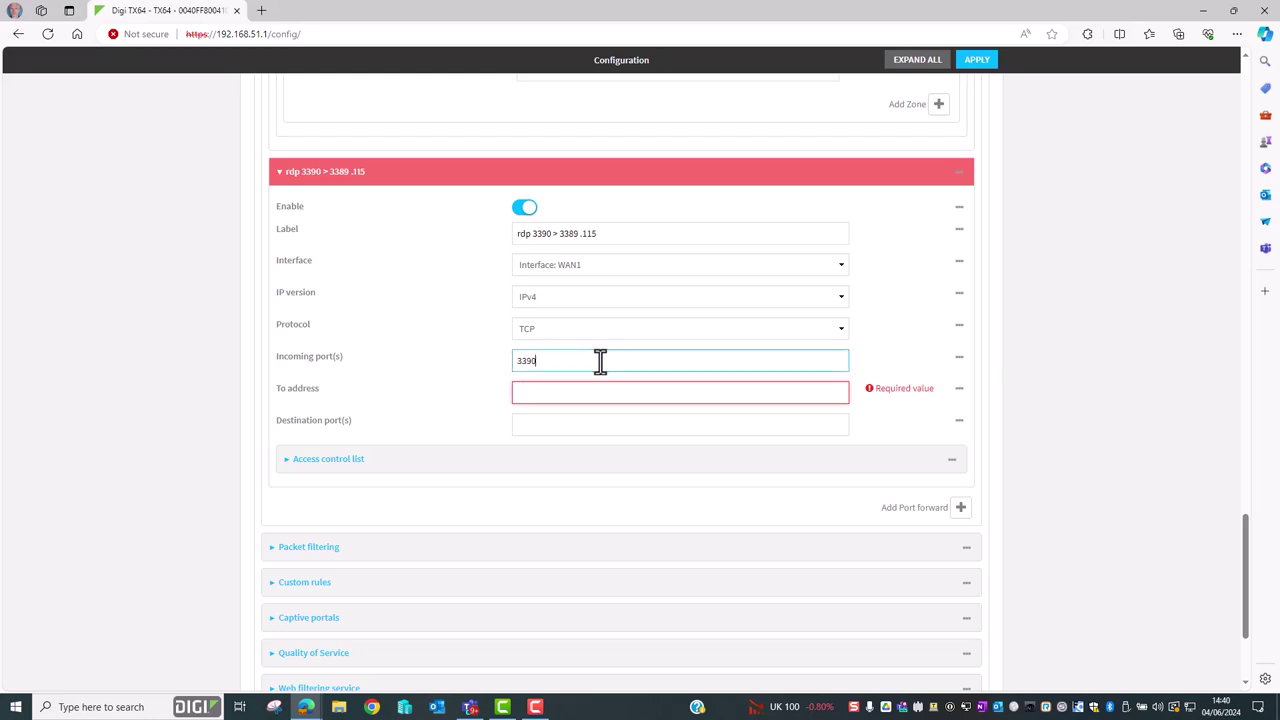
- Set the second port forward's destination address to 192.168.0.115 and its destination port to 3389
{"action": "left_click", "coordinate": [606, 390]}
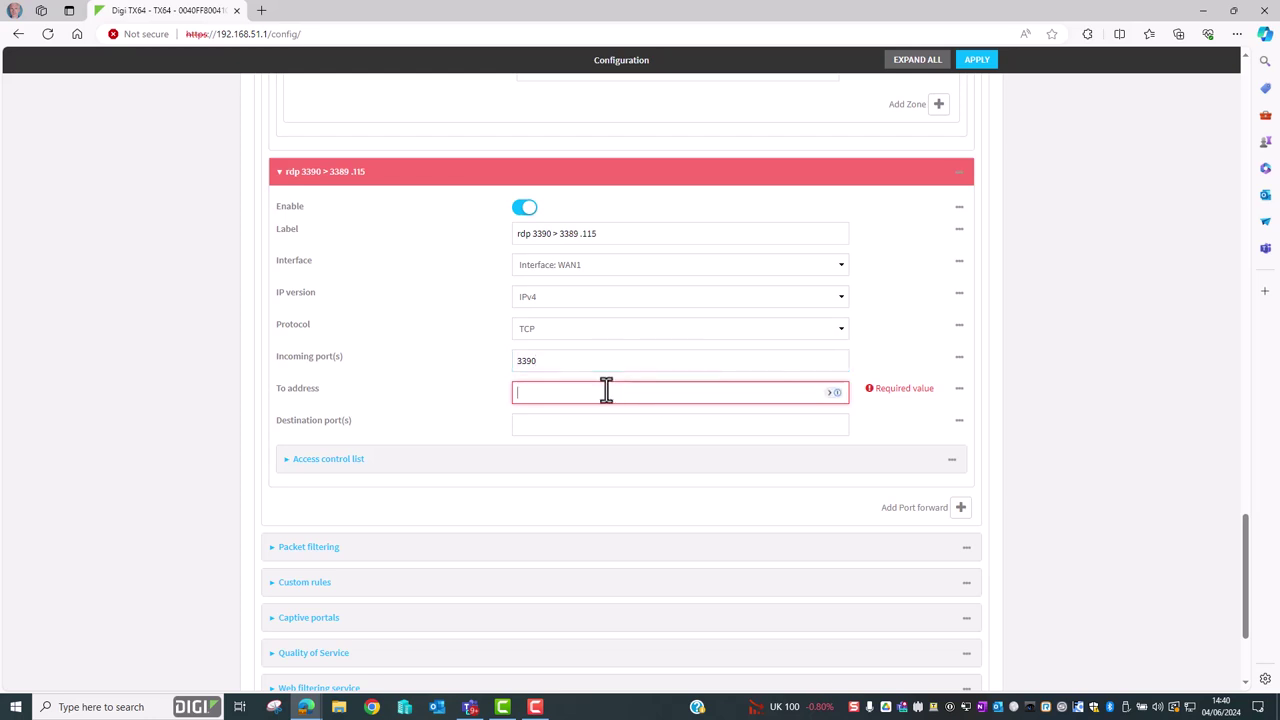
{"action": "type", "text": "192.168."}
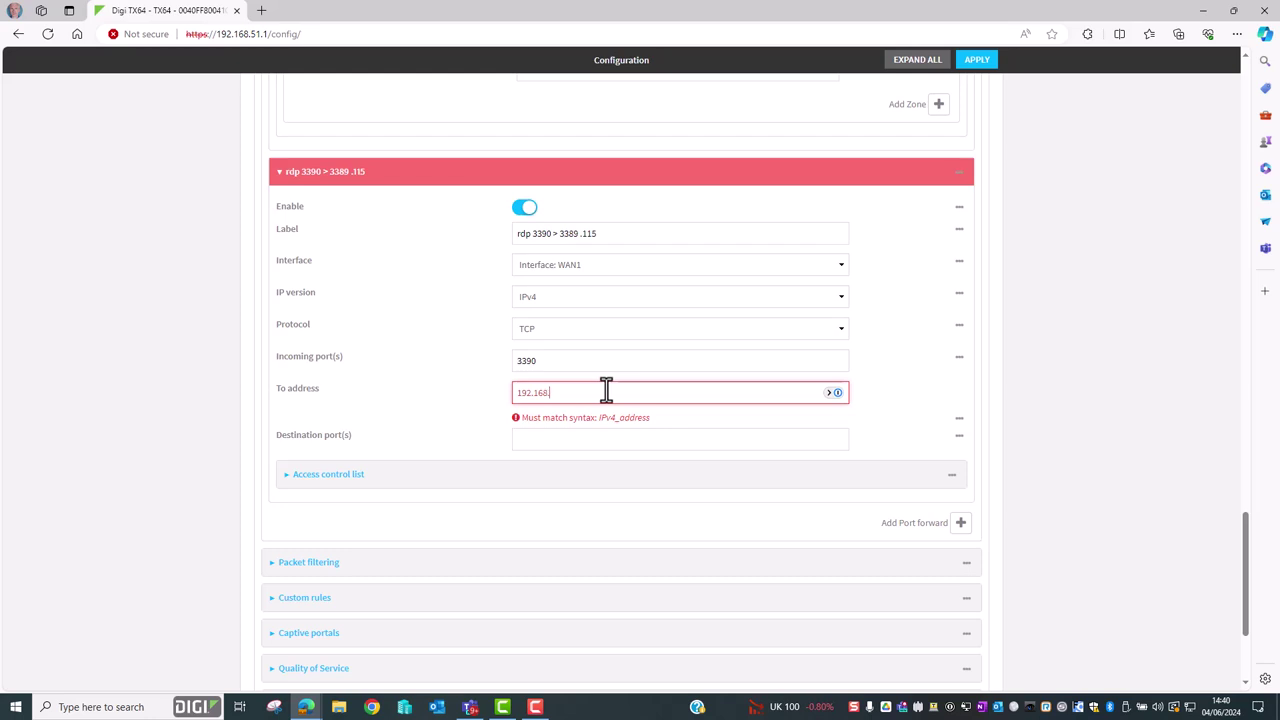
{"action": "type", "text": "0.115"}
{"action": "left_click", "coordinate": [723, 425]}
{"action": "type", "text": "3389"}
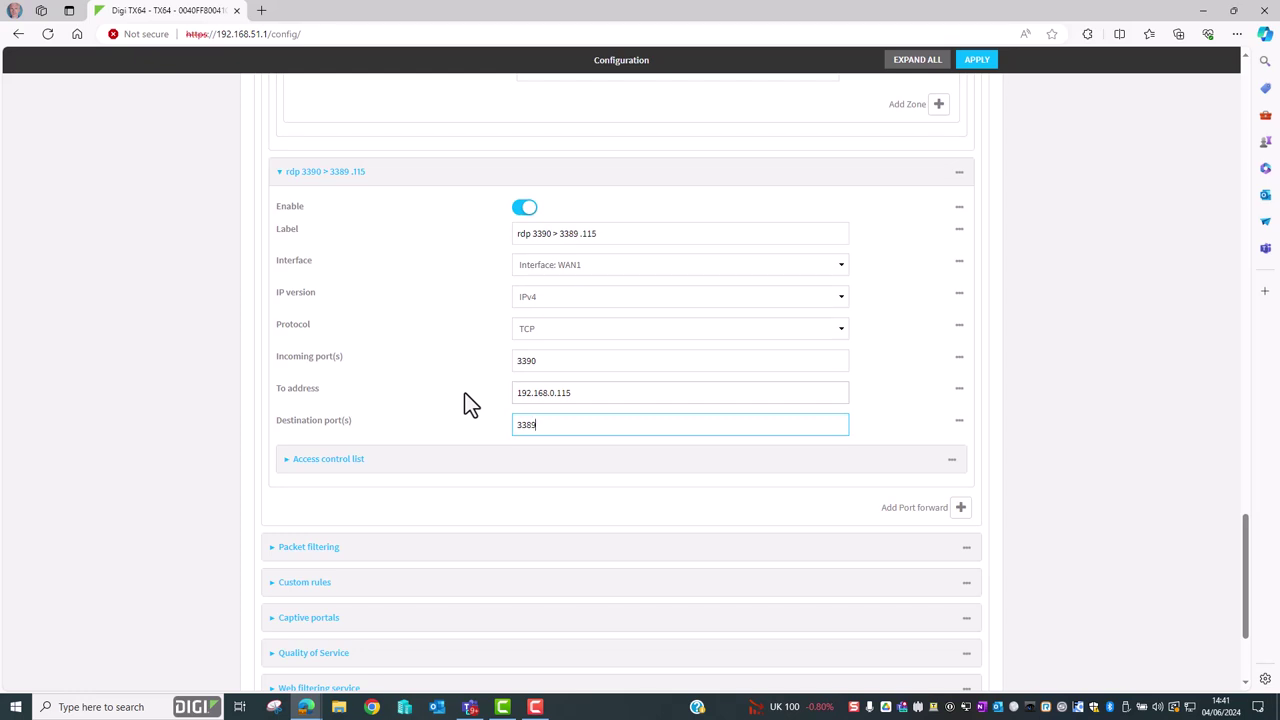
- Add the External zone to the second port forward's access control list and apply the configuration
{"action": "left_click", "coordinate": [477, 460]}
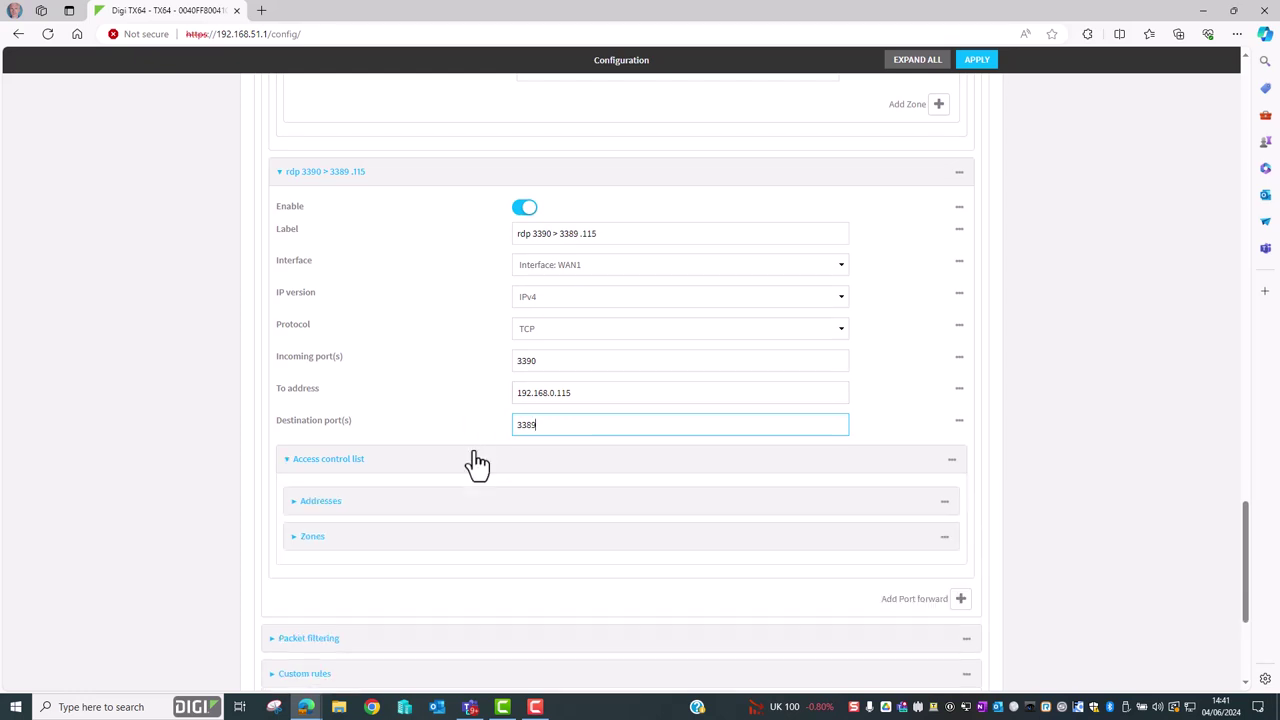
{"action": "left_click", "coordinate": [518, 545]}
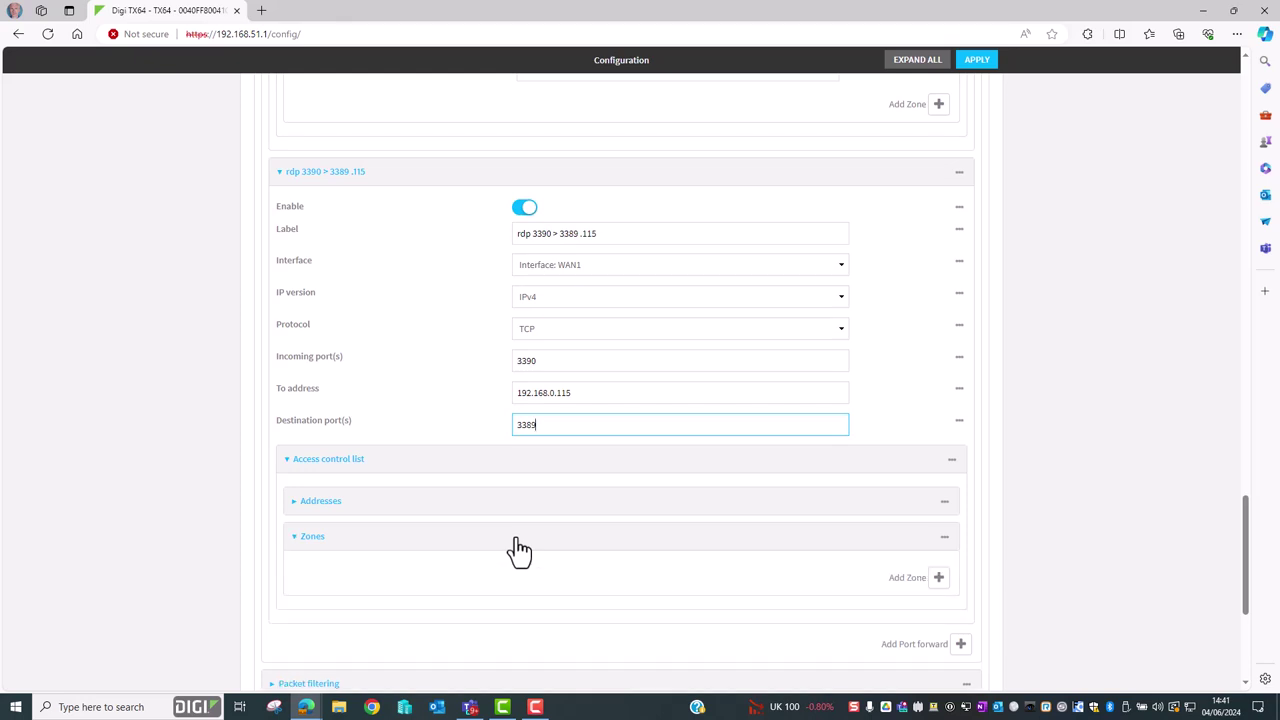
{"action": "left_click", "coordinate": [937, 578]}
{"action": "left_click", "coordinate": [767, 584]}
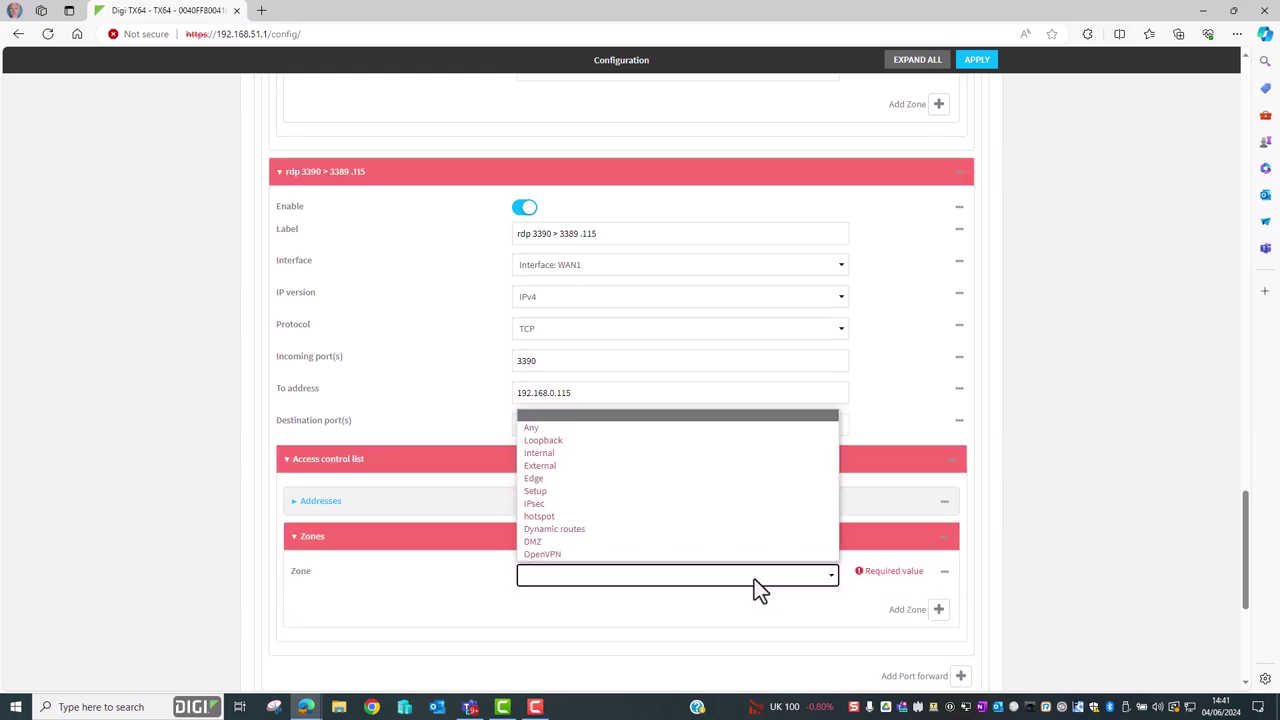
{"action": "left_click", "coordinate": [600, 469]}
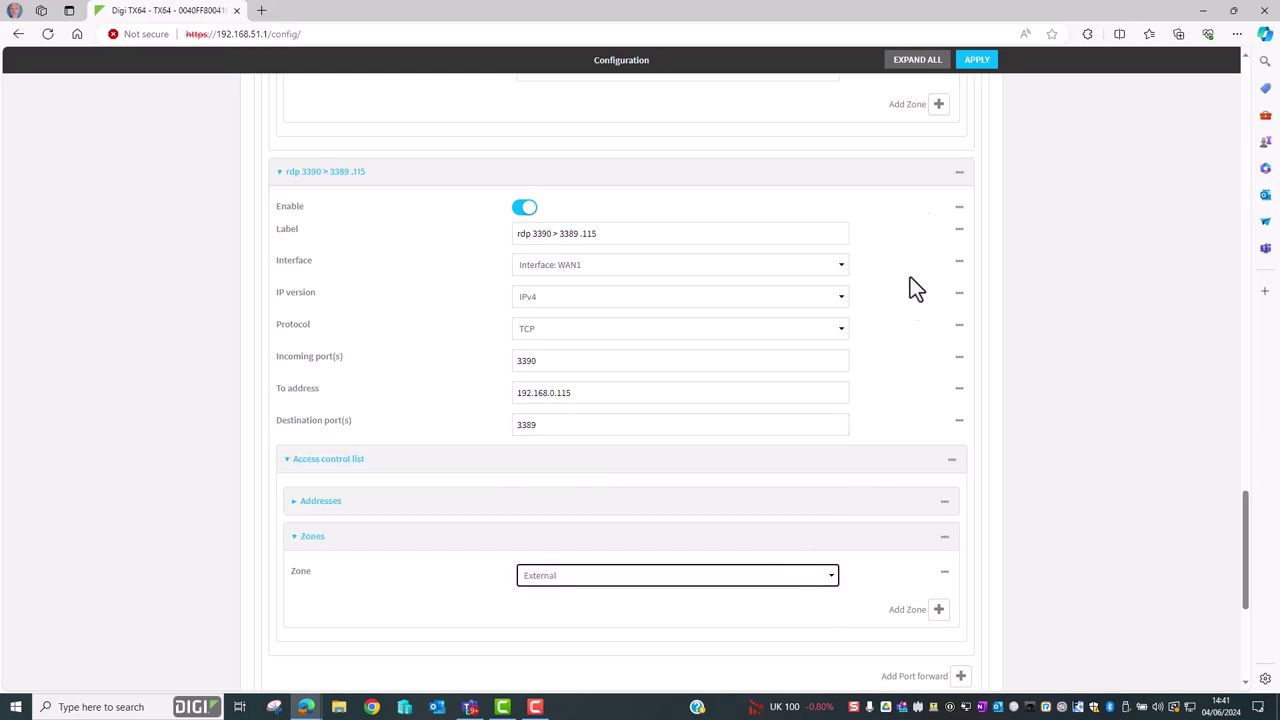
{"action": "left_click", "coordinate": [968, 64]}
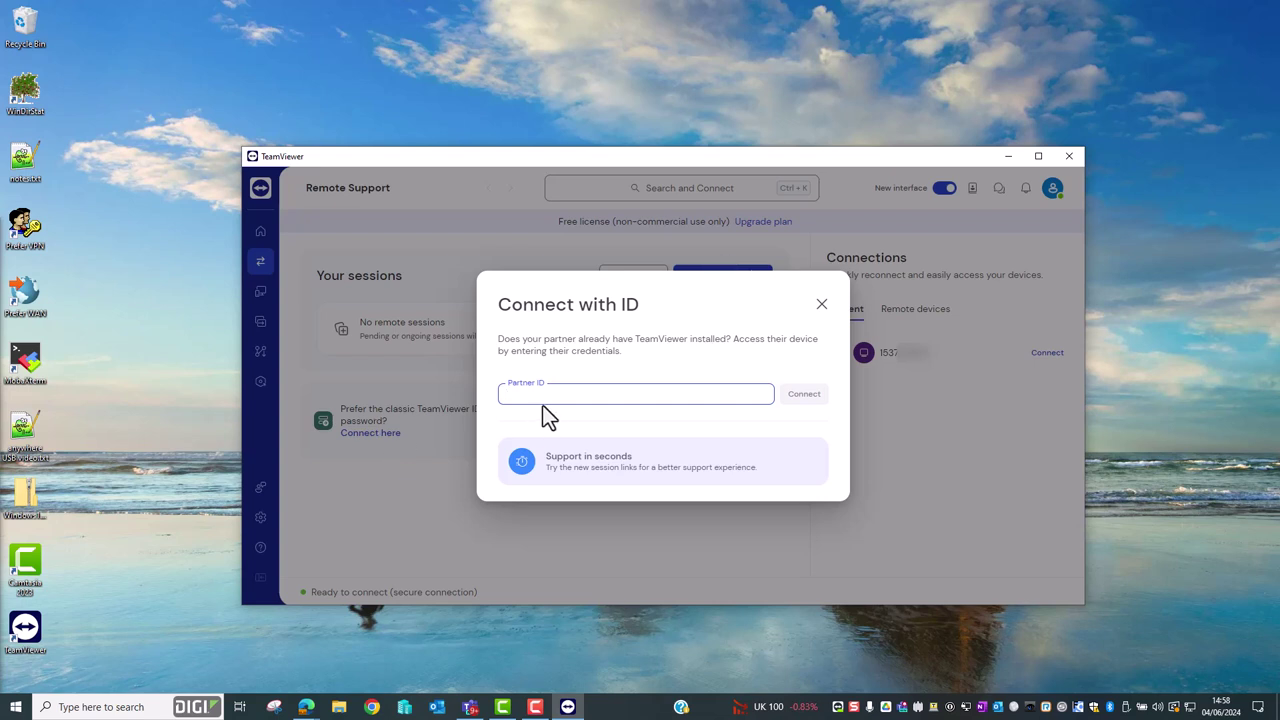
- In TeamViewer, connect to the off-site test computer by entering its partner ID and the TeamViewer password
{"action": "type", "text": "157"}
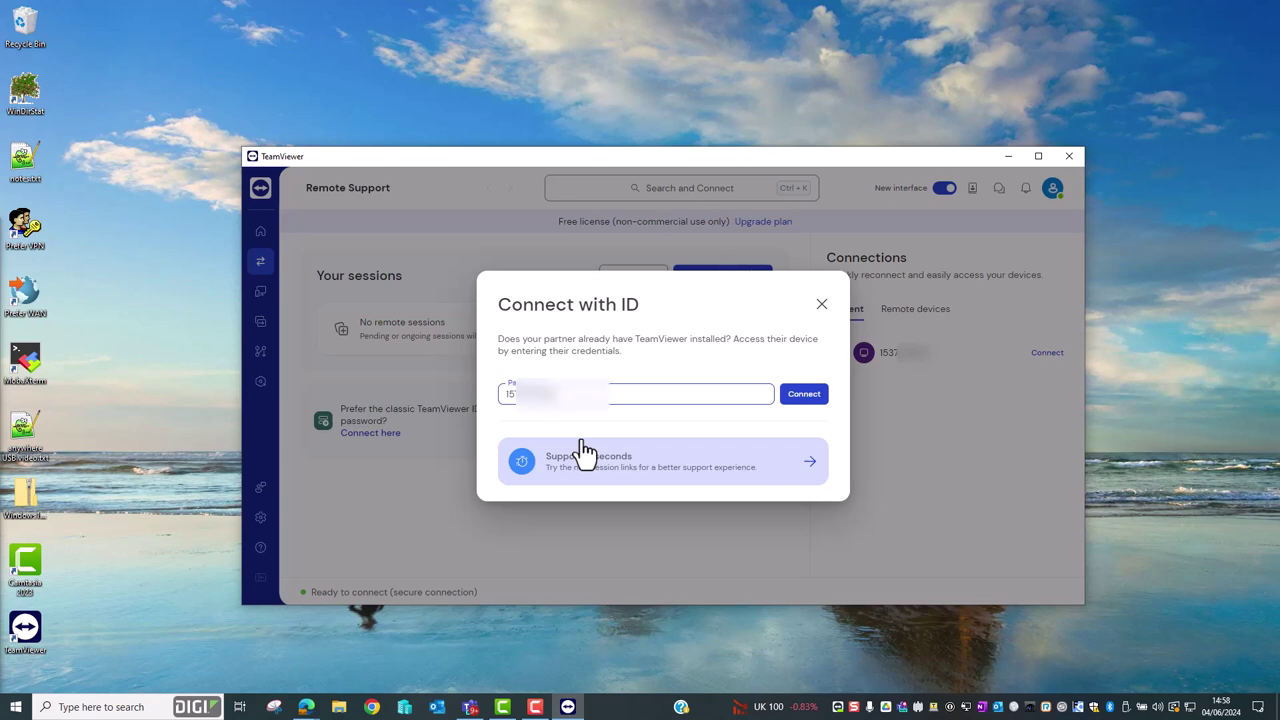
{"action": "key", "text": "Return"}
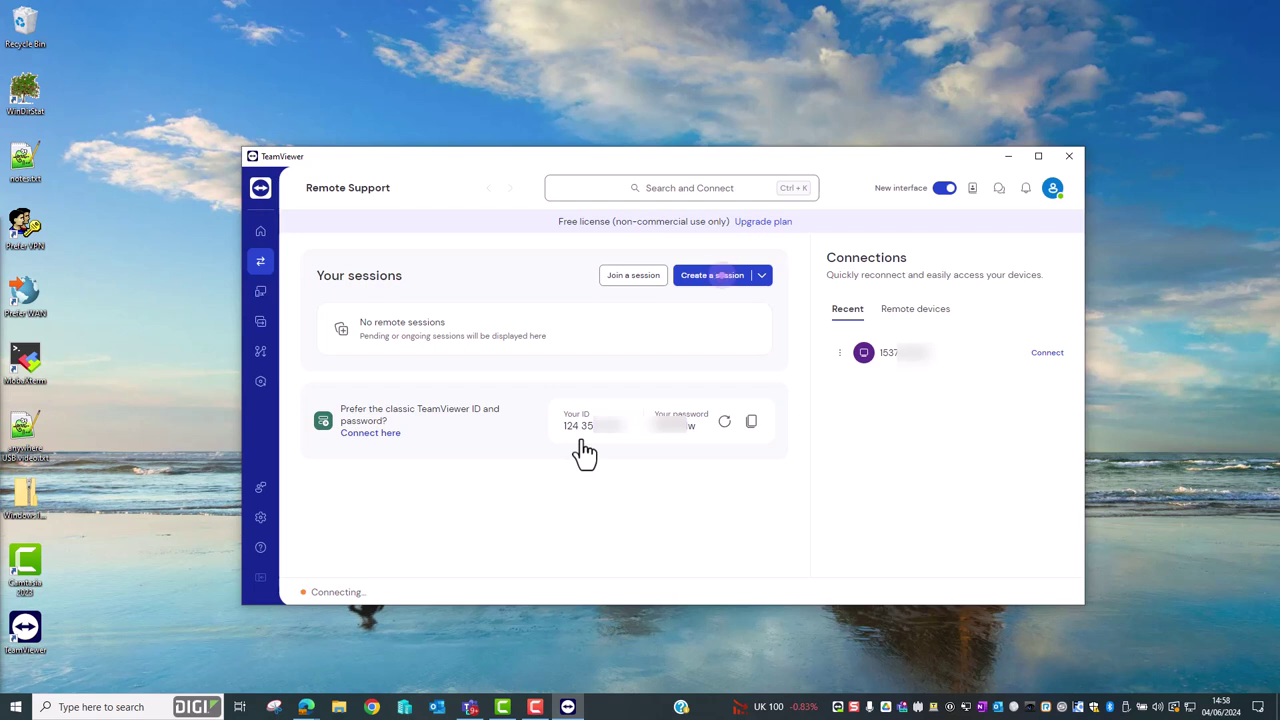
{"action": "type", "text": "*****"}
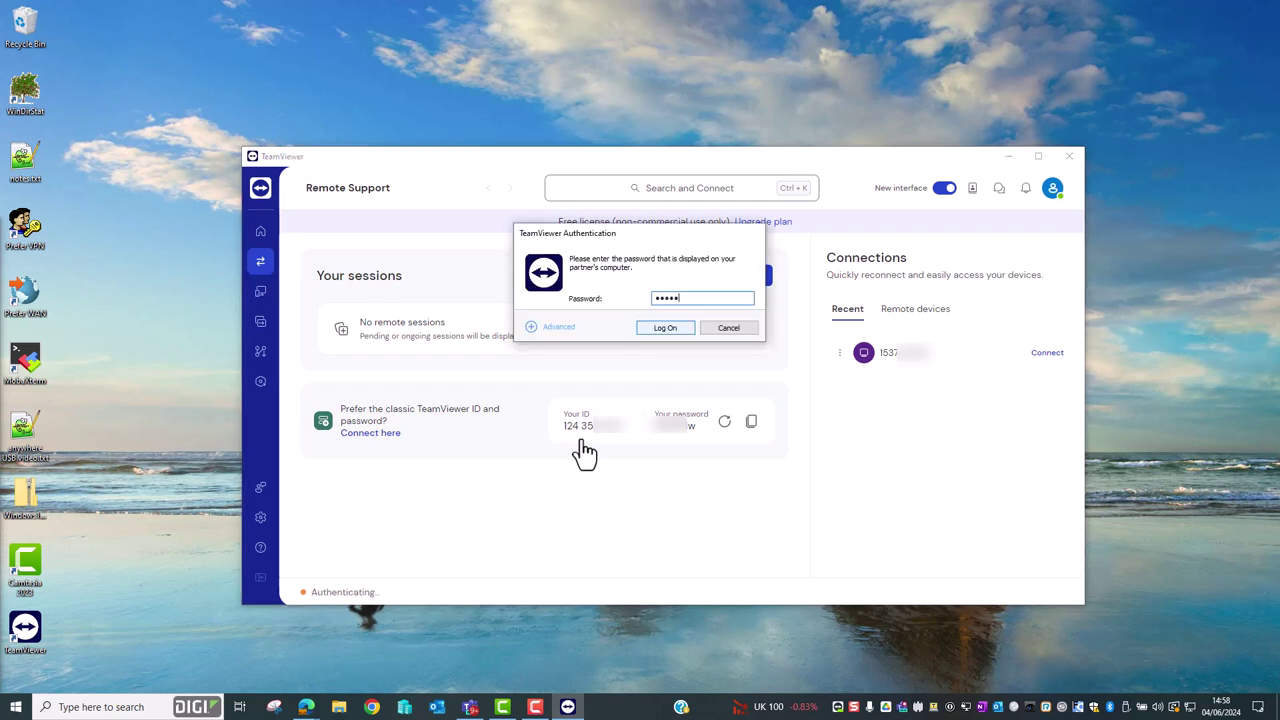
{"action": "type", "text": "***"}
{"action": "key", "text": "Return"}
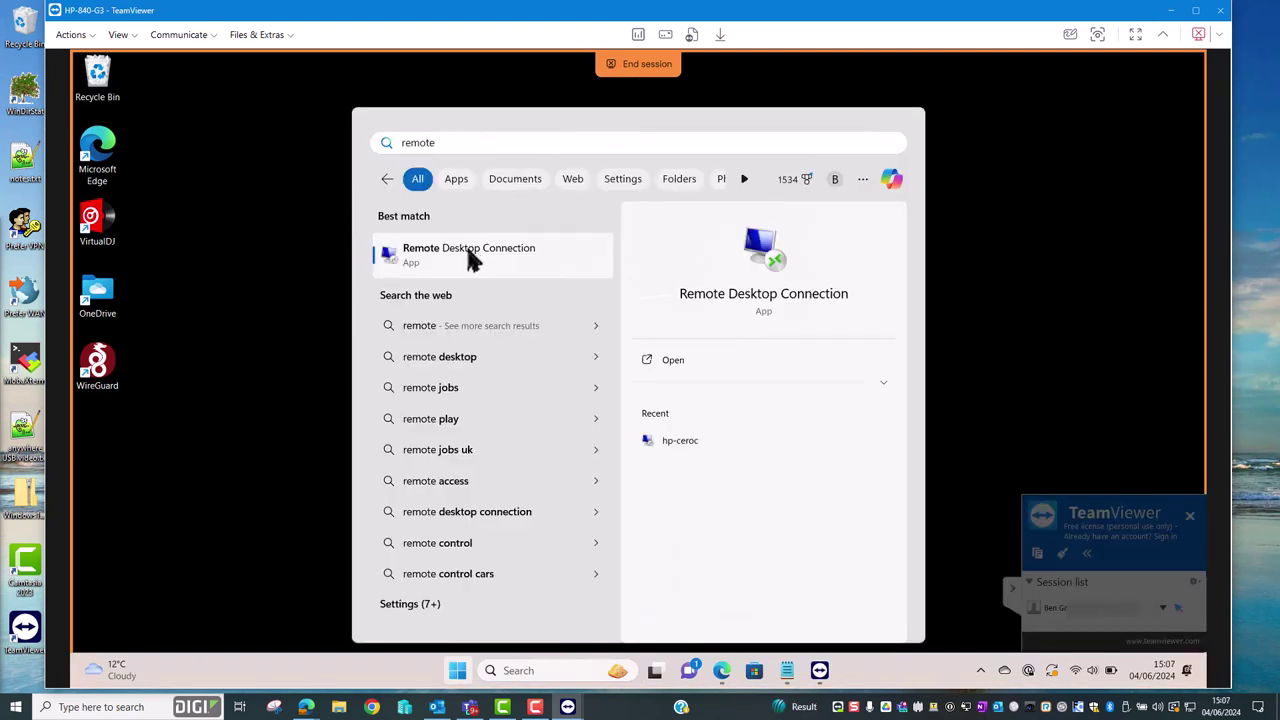
- On the TeamViewer computer, open Remote Desktop Connection, connect to the entered public IP address and log on with the account password
{"action": "left_click", "coordinate": [469, 257]}
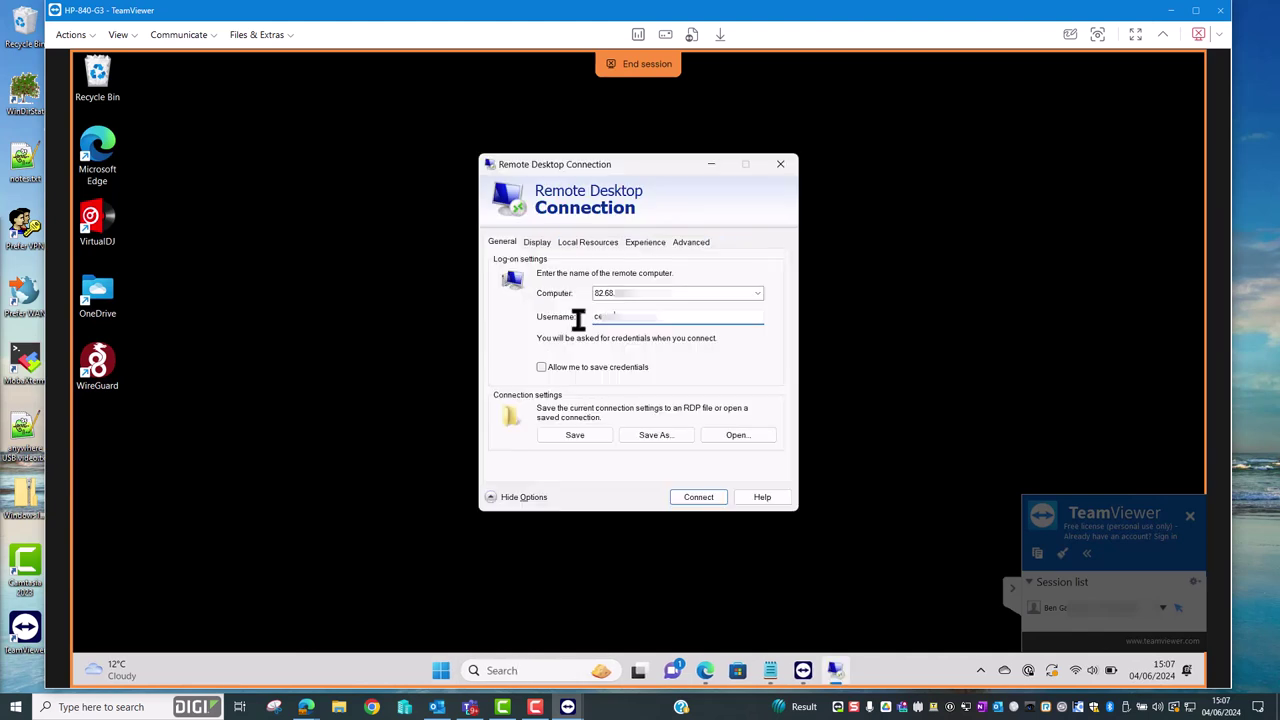
{"action": "left_click", "coordinate": [698, 497]}
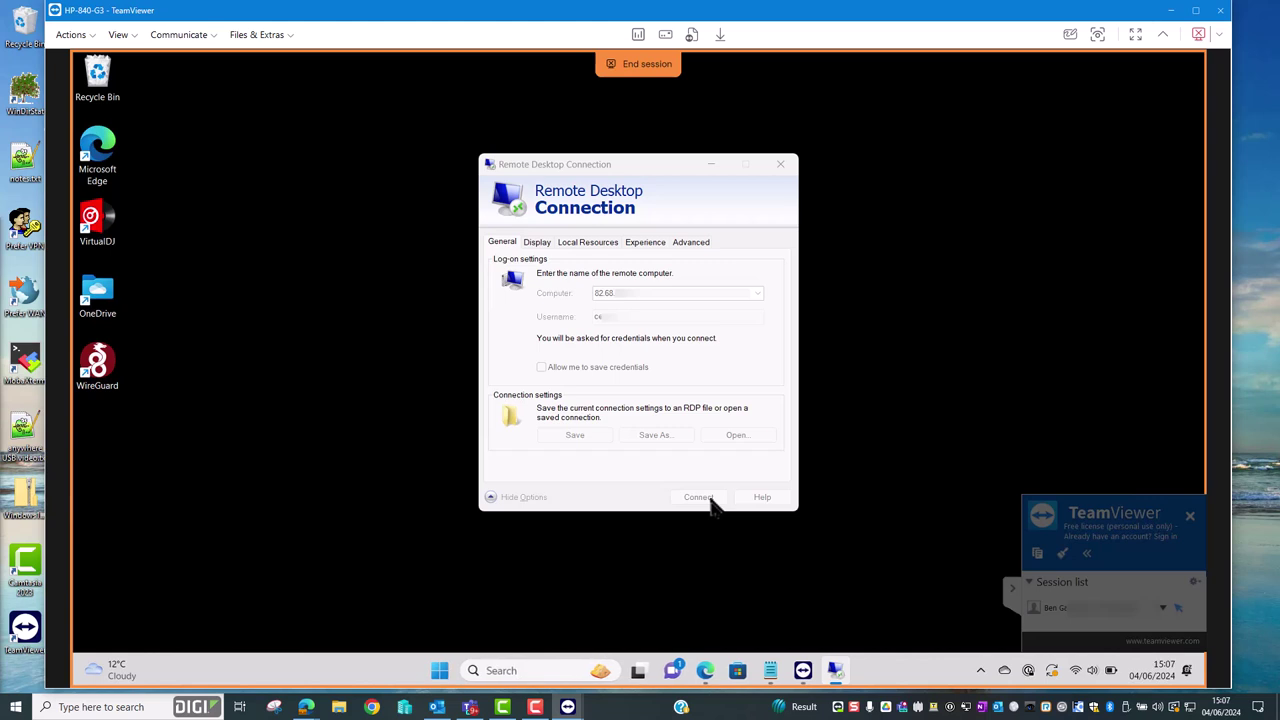
{"action": "type", "text": "*"}
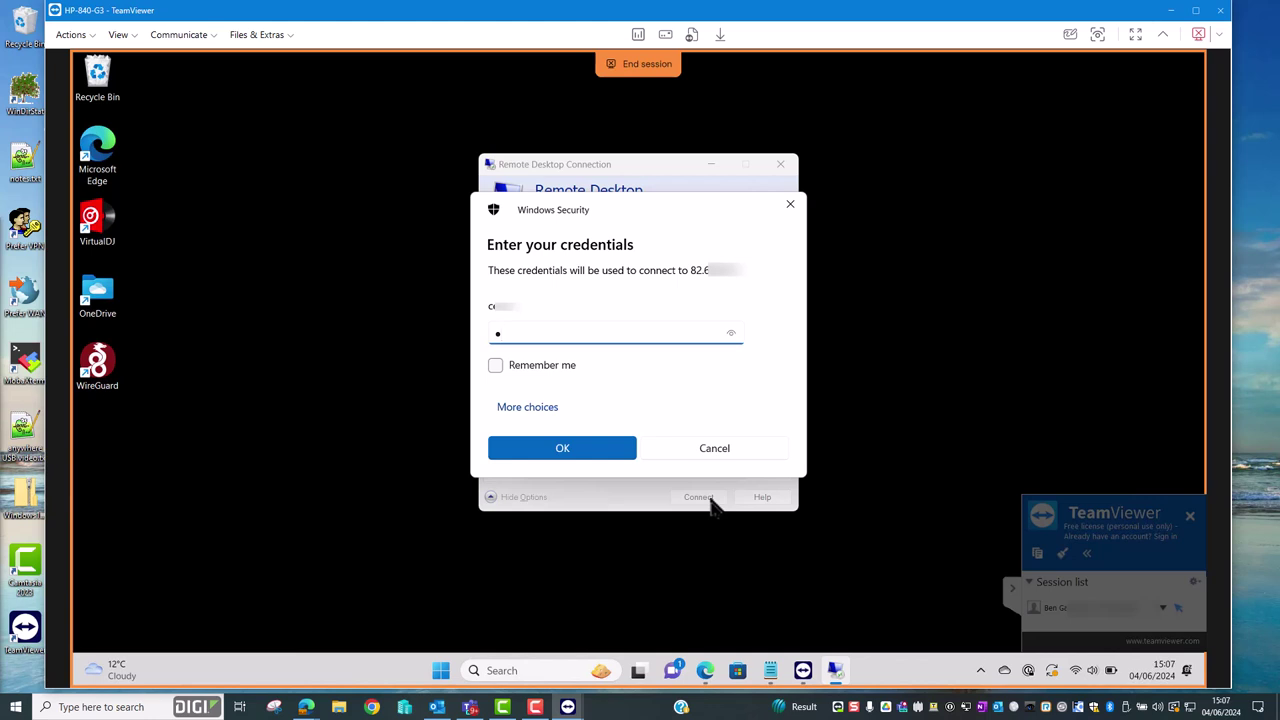
{"action": "type", "text": "*****"}
{"action": "key", "text": "Return"}
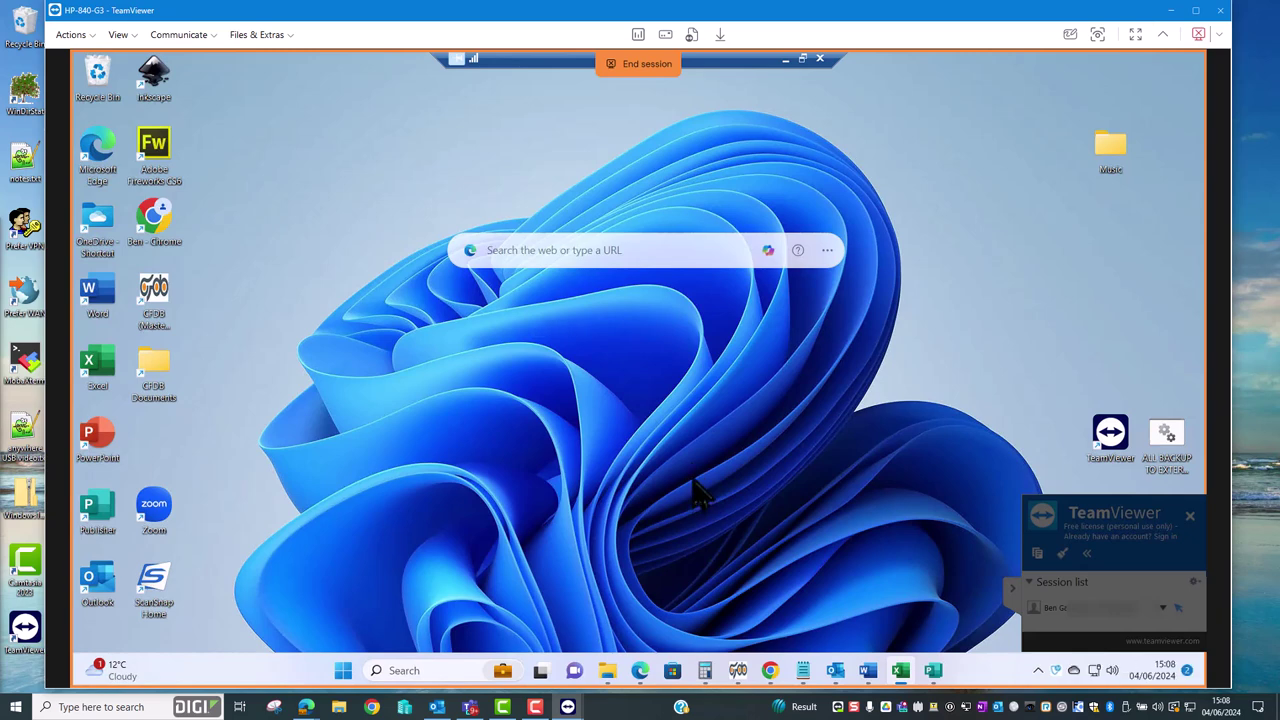
- Close the remote desktop session and reopen Remote Desktop Connection with port :3390 appended to the computer address
{"action": "left_click", "coordinate": [818, 60]}
{"action": "left_click", "coordinate": [689, 394]}
{"action": "left_click", "coordinate": [460, 670]}
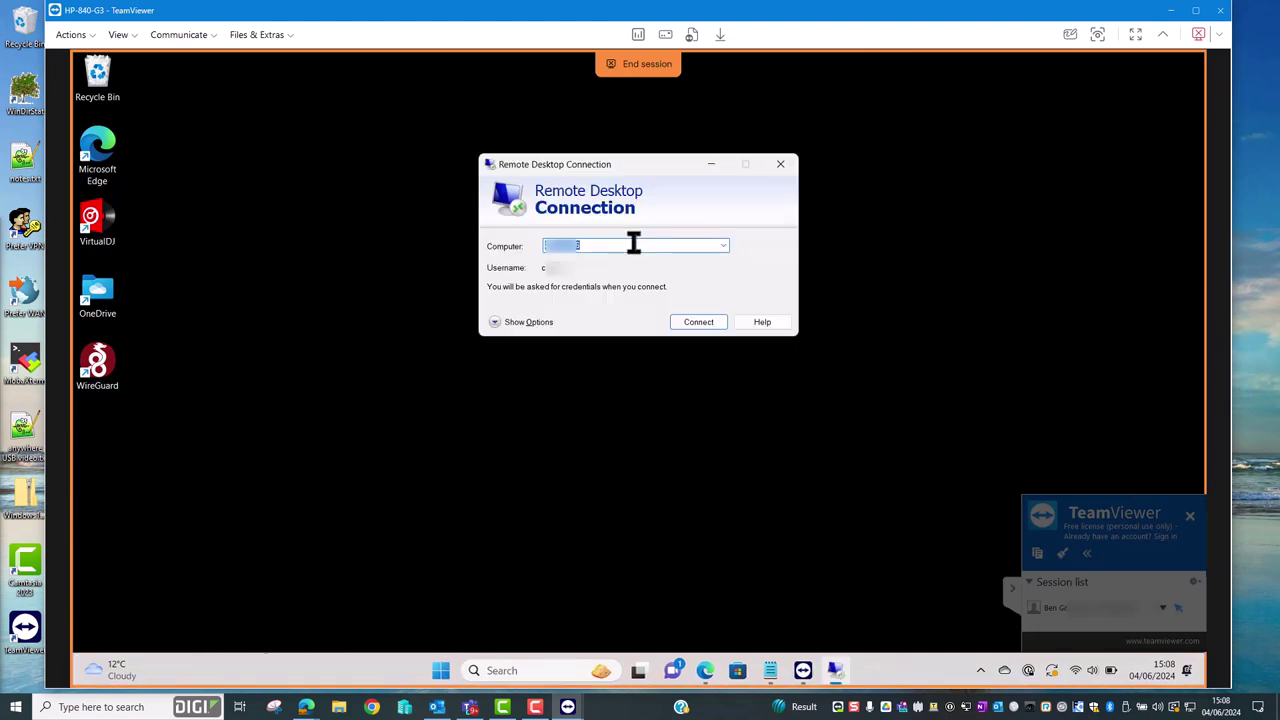
{"action": "type", "text": ":3390"}
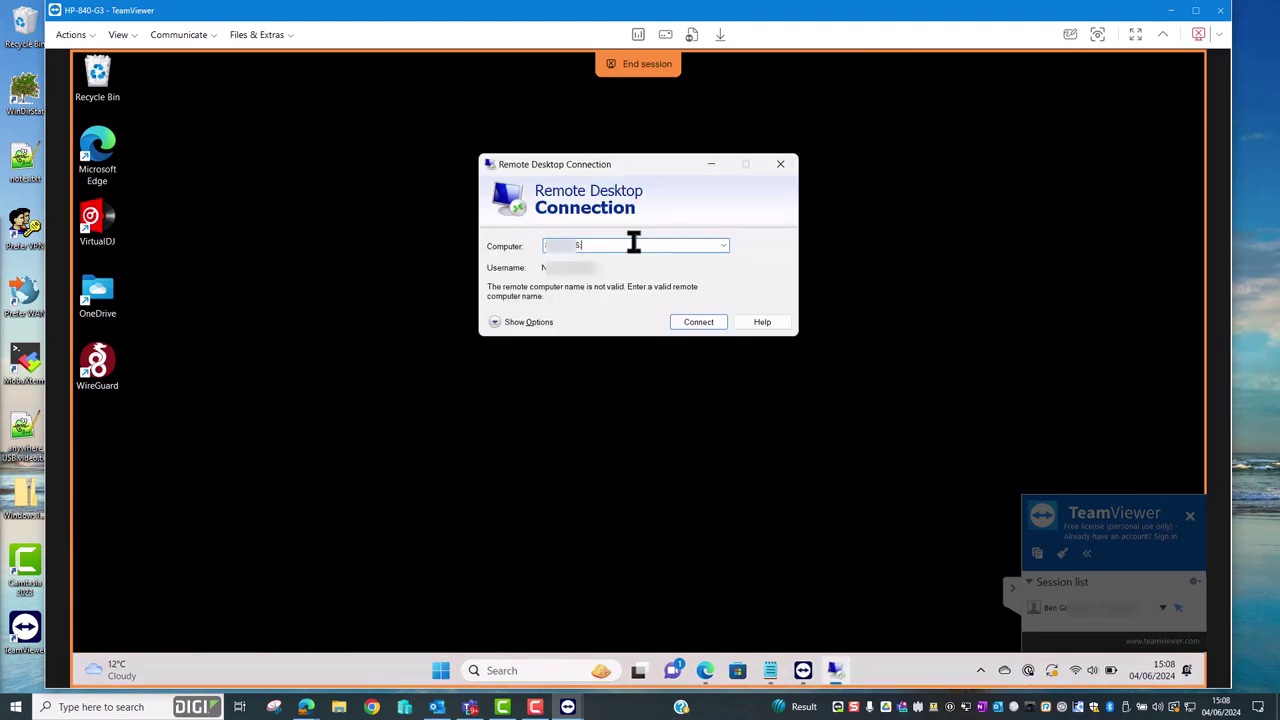